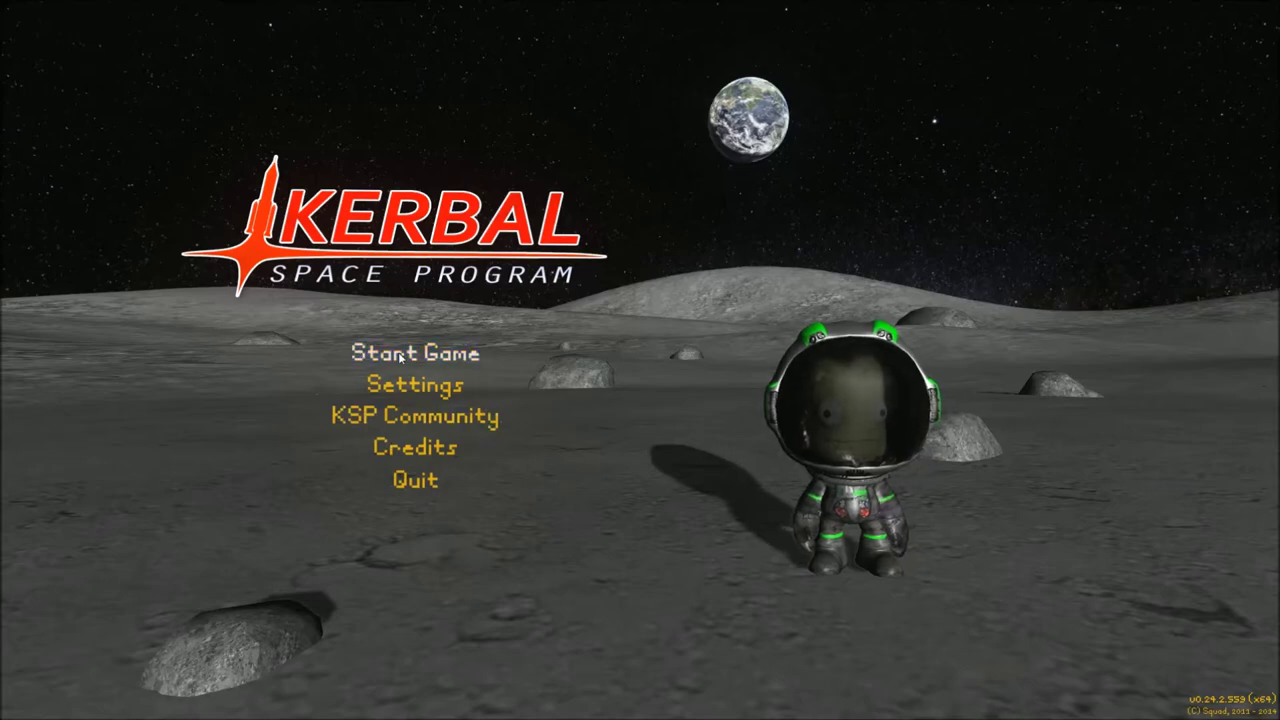
- Open the game's start options, switch out to Windows, and minimize the Steam window to reach the desktop
left_click(450, 352)
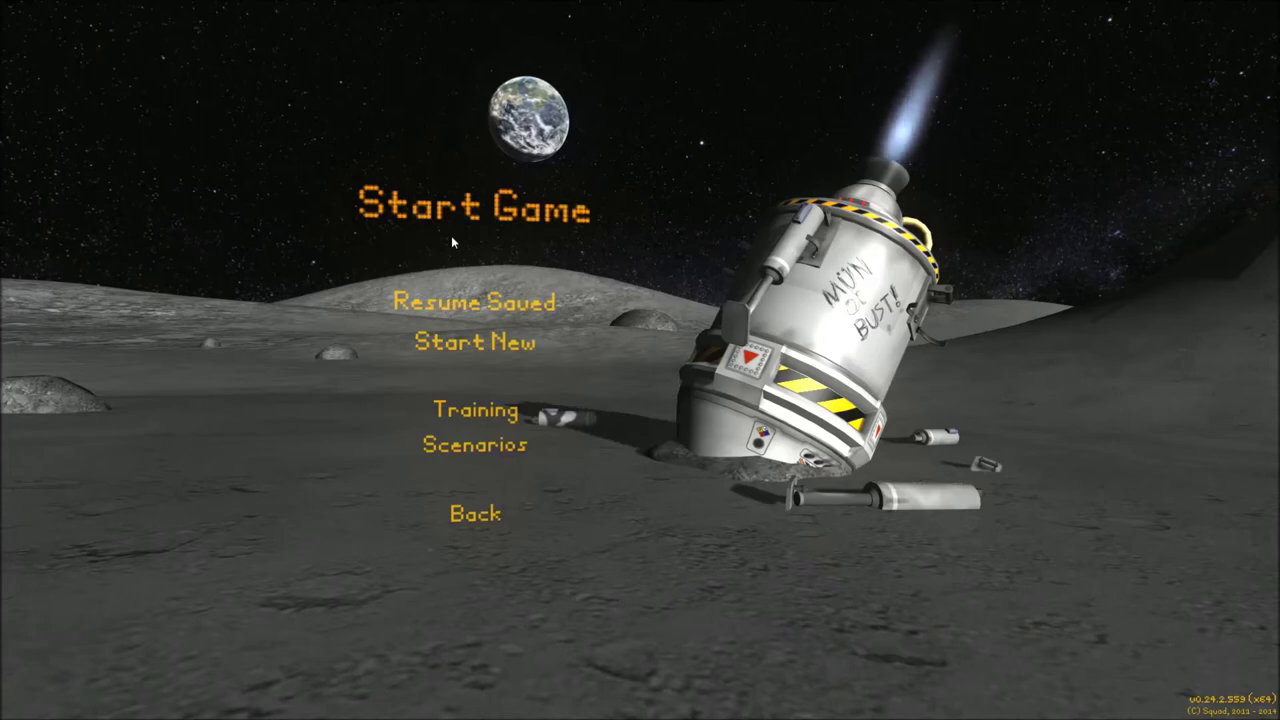
key("super")
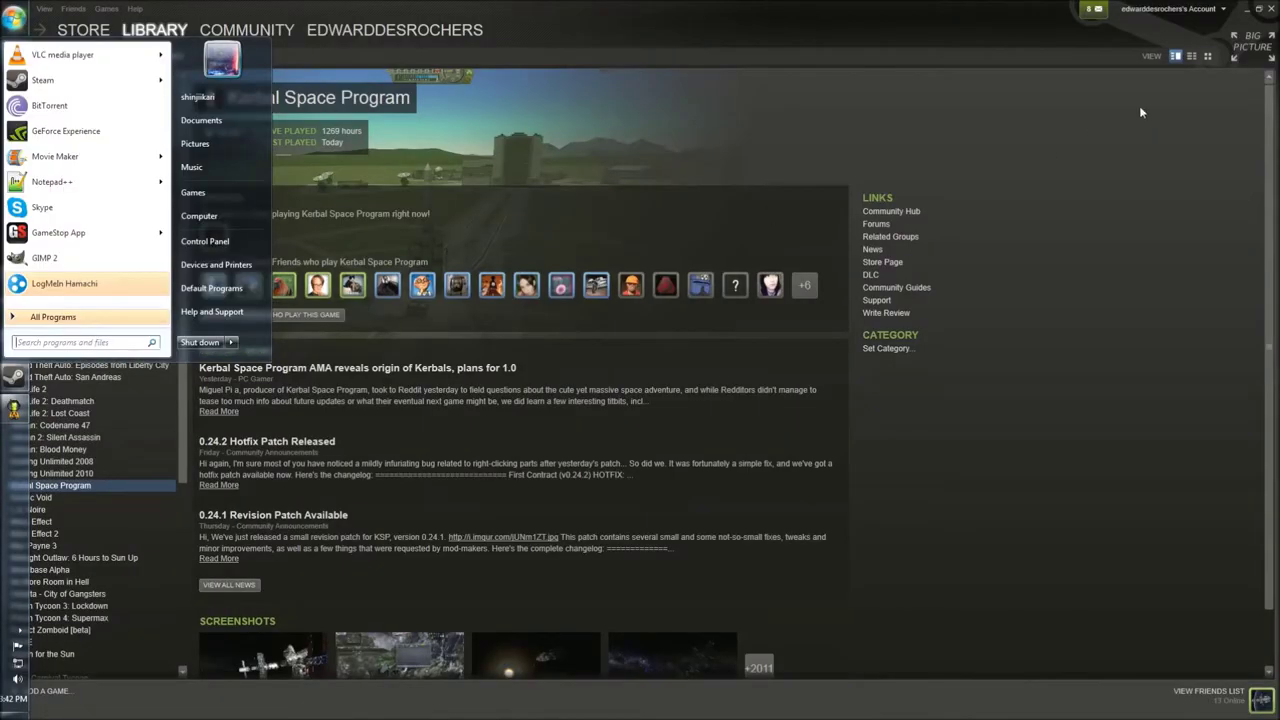
left_click(1250, 18)
left_click(1246, 10)
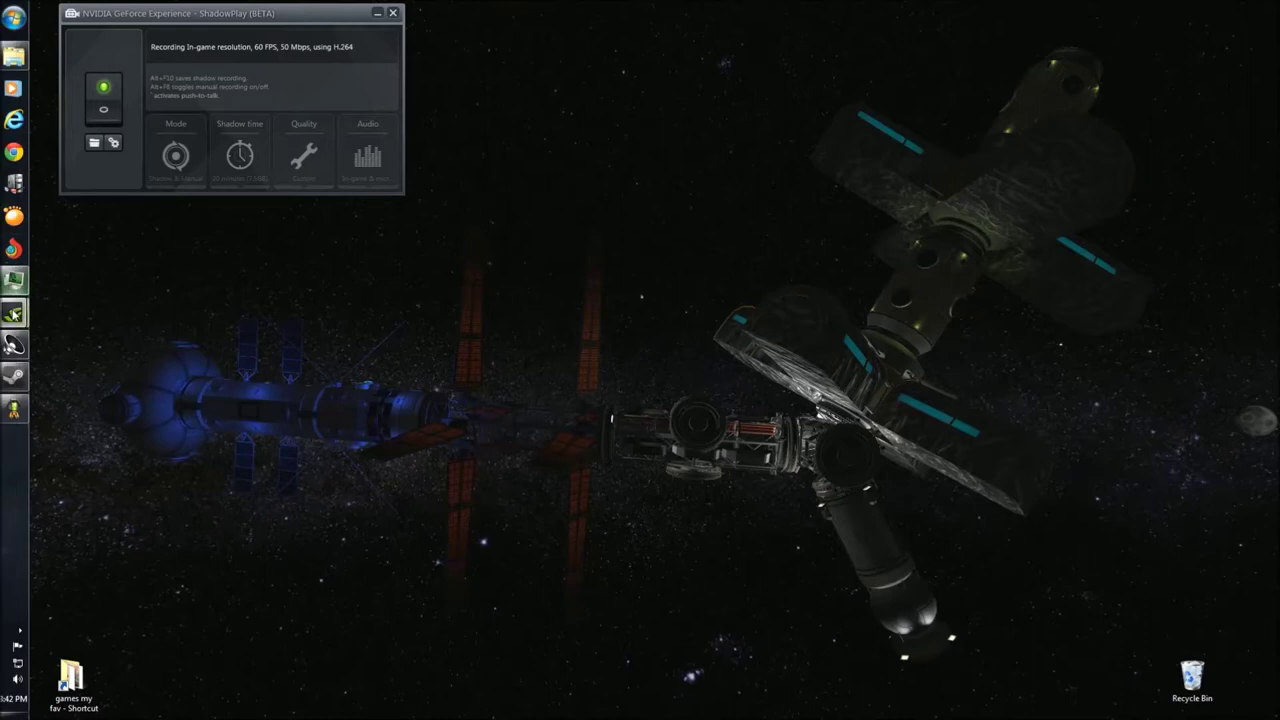
- Open the Kerbal Space Program GameData folder through the "games my fav" desktop shortcut and maximize the window
right_click(84, 666)
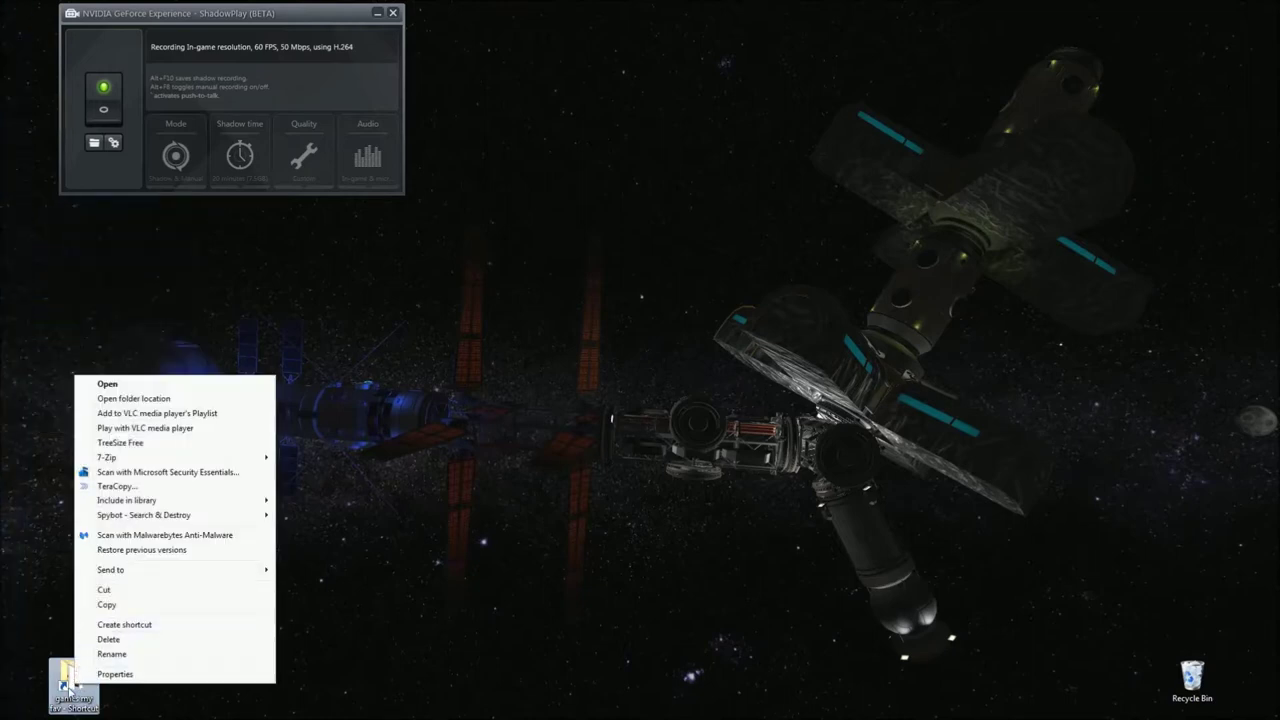
left_click(107, 384)
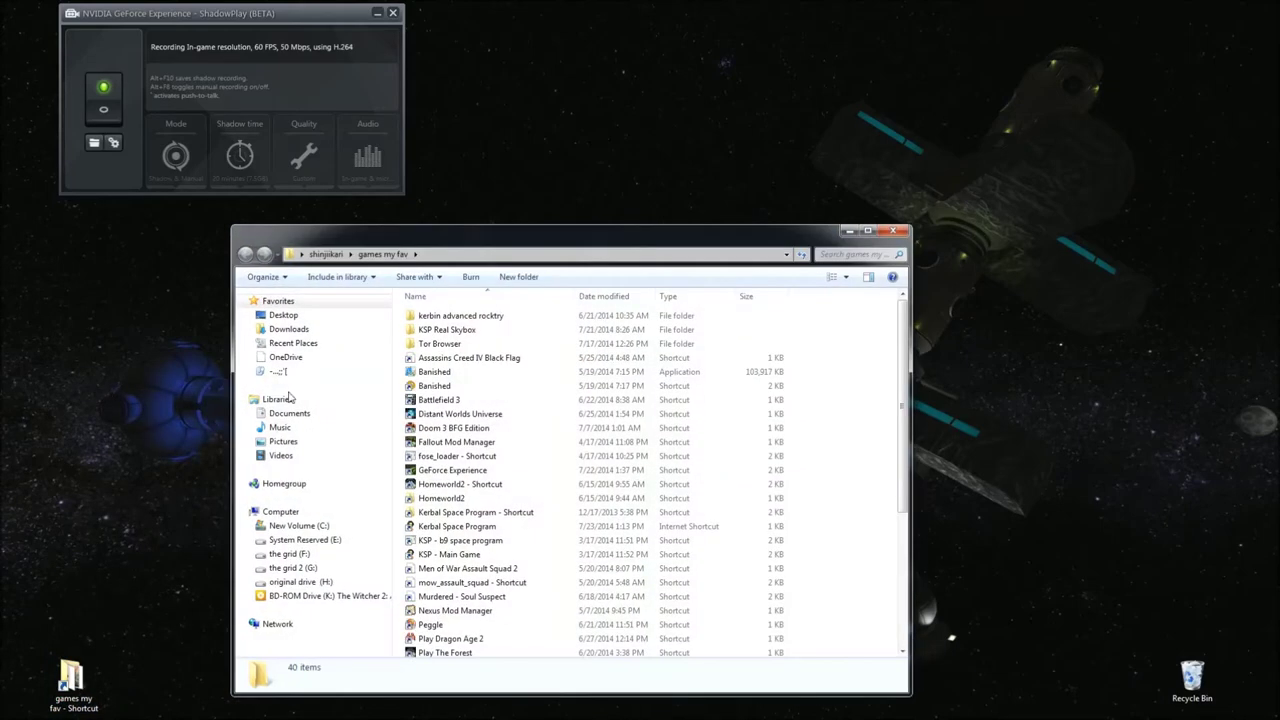
double_click(470, 512)
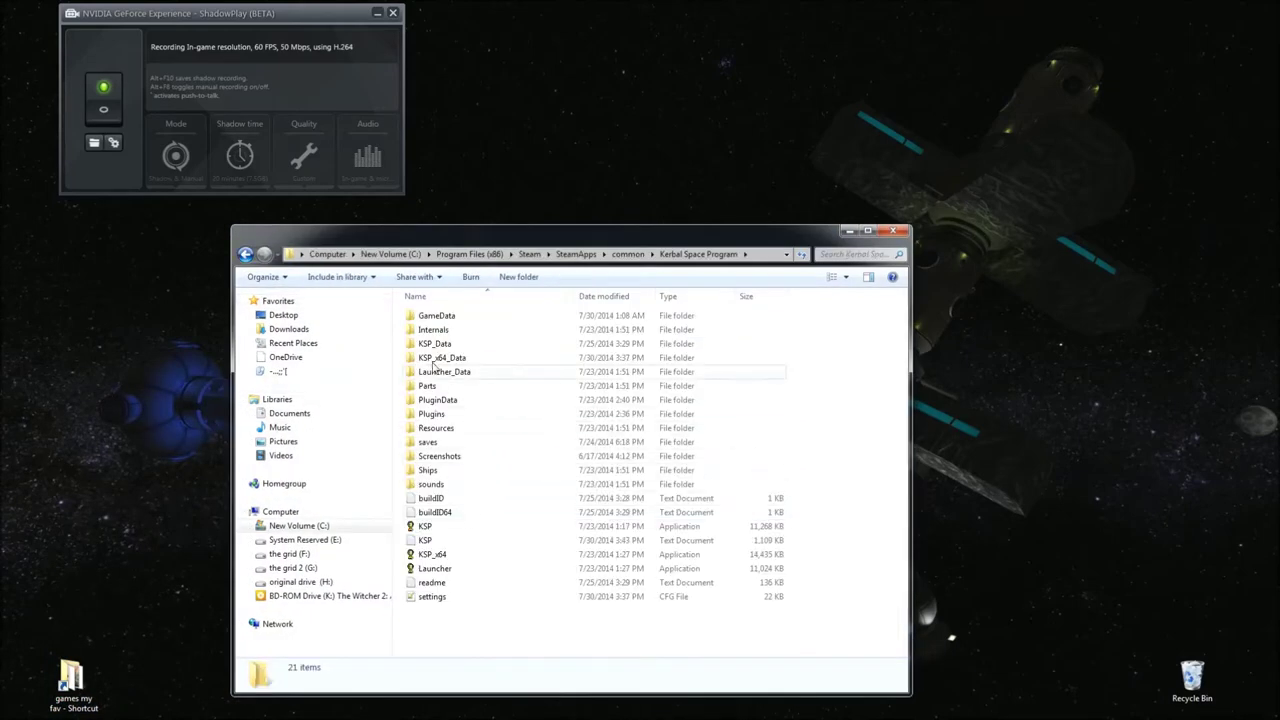
double_click(427, 318)
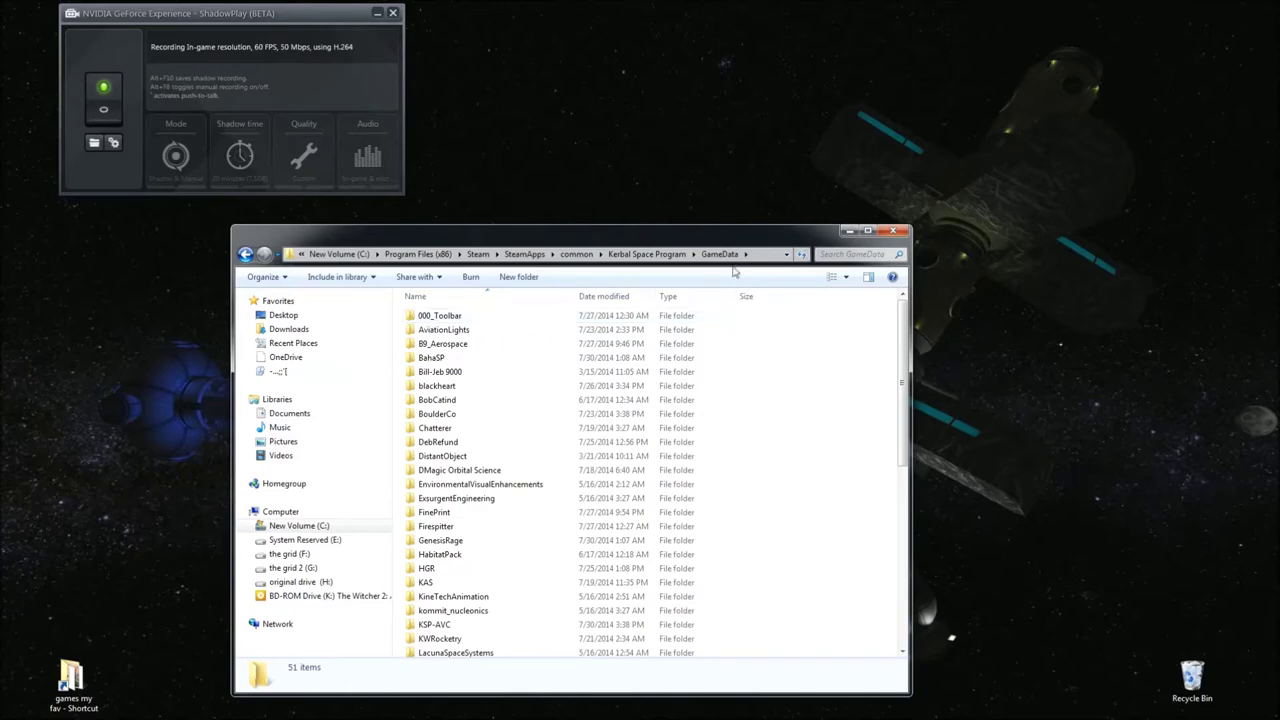
left_click(869, 232)
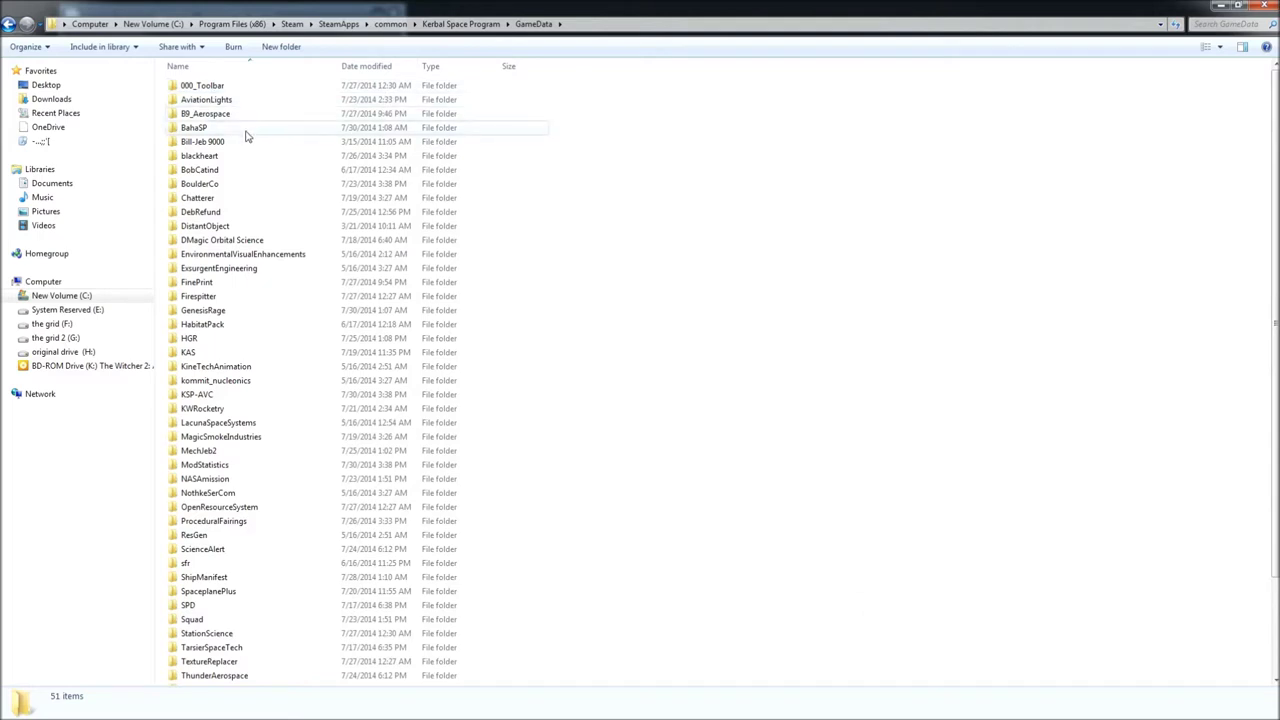
- Look through the part folders inside BahaSP's Parts folder and return to GameData
double_click(246, 129)
double_click(206, 89)
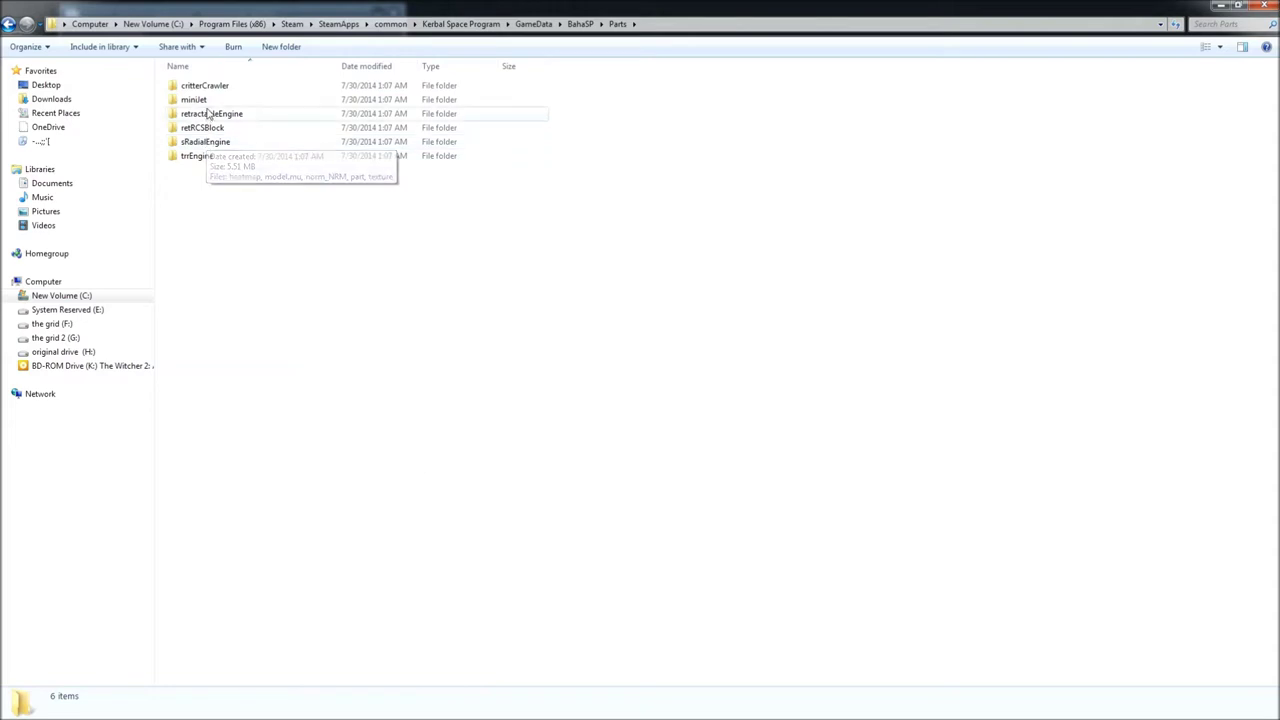
mouse_move(226, 106)
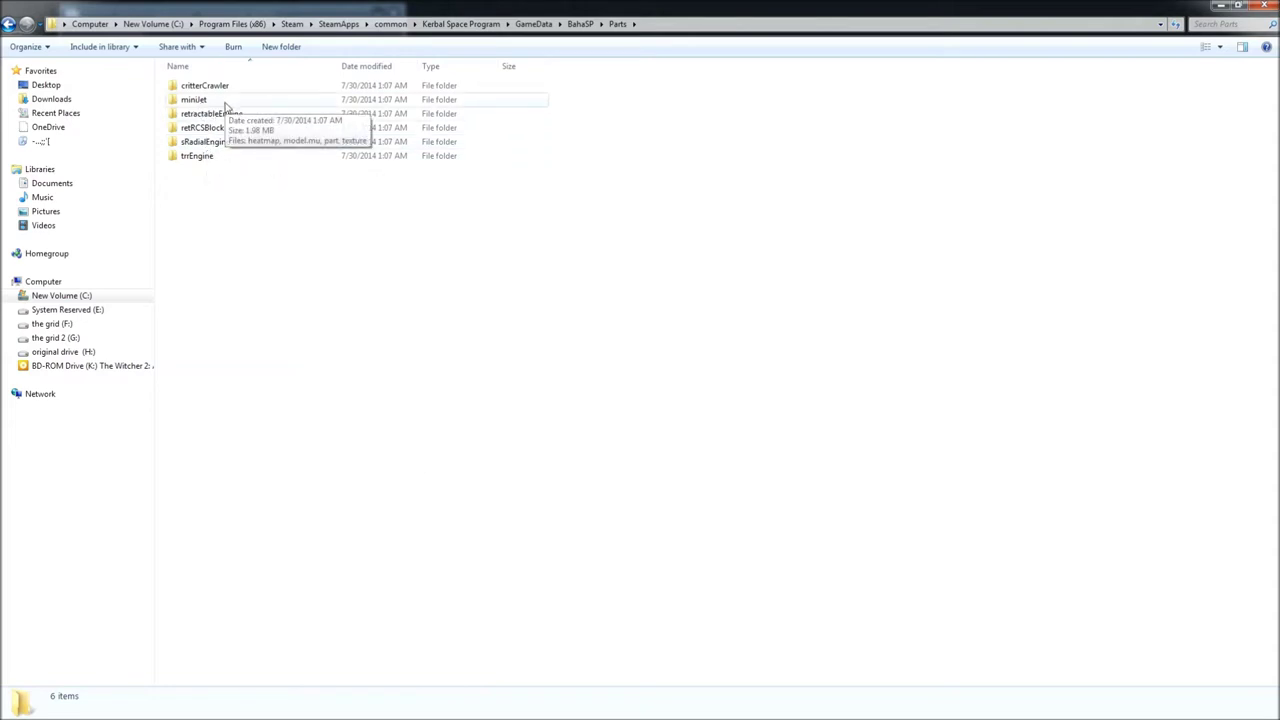
left_click(8, 24)
left_click(8, 26)
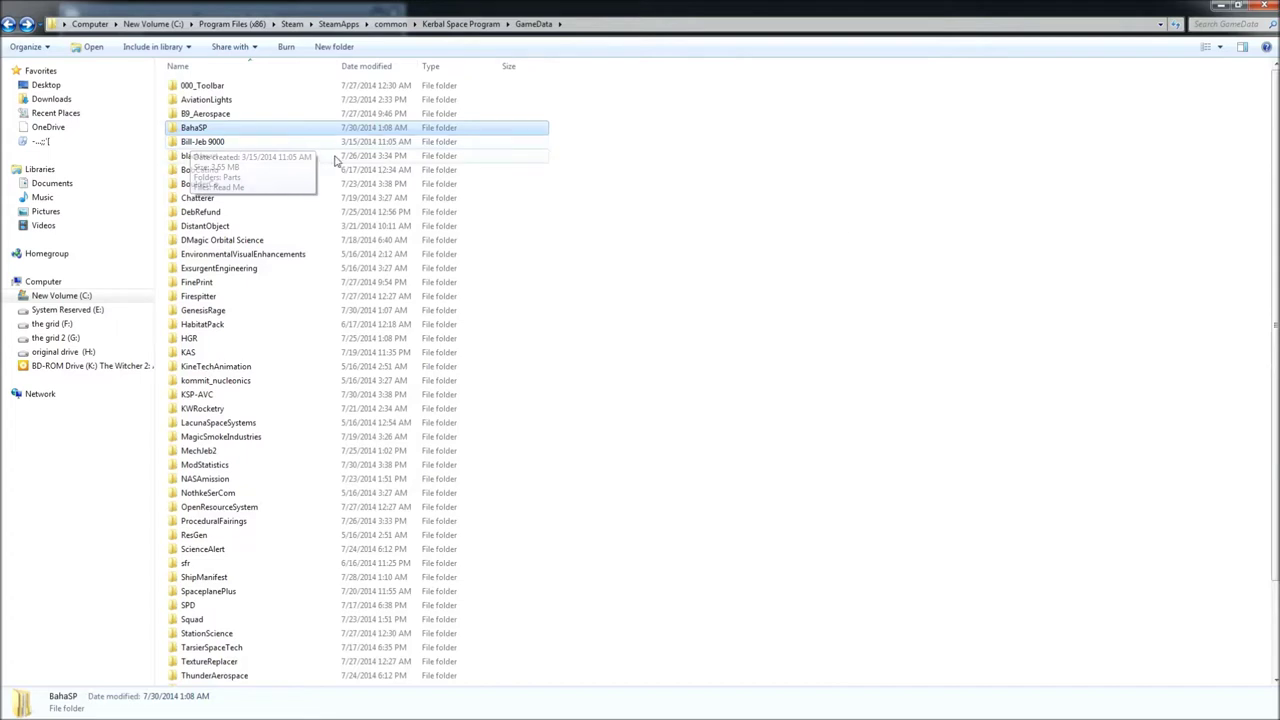
- View the fairing folders in blackheart's ProceduralFairings folder and return to GameData
double_click(258, 155)
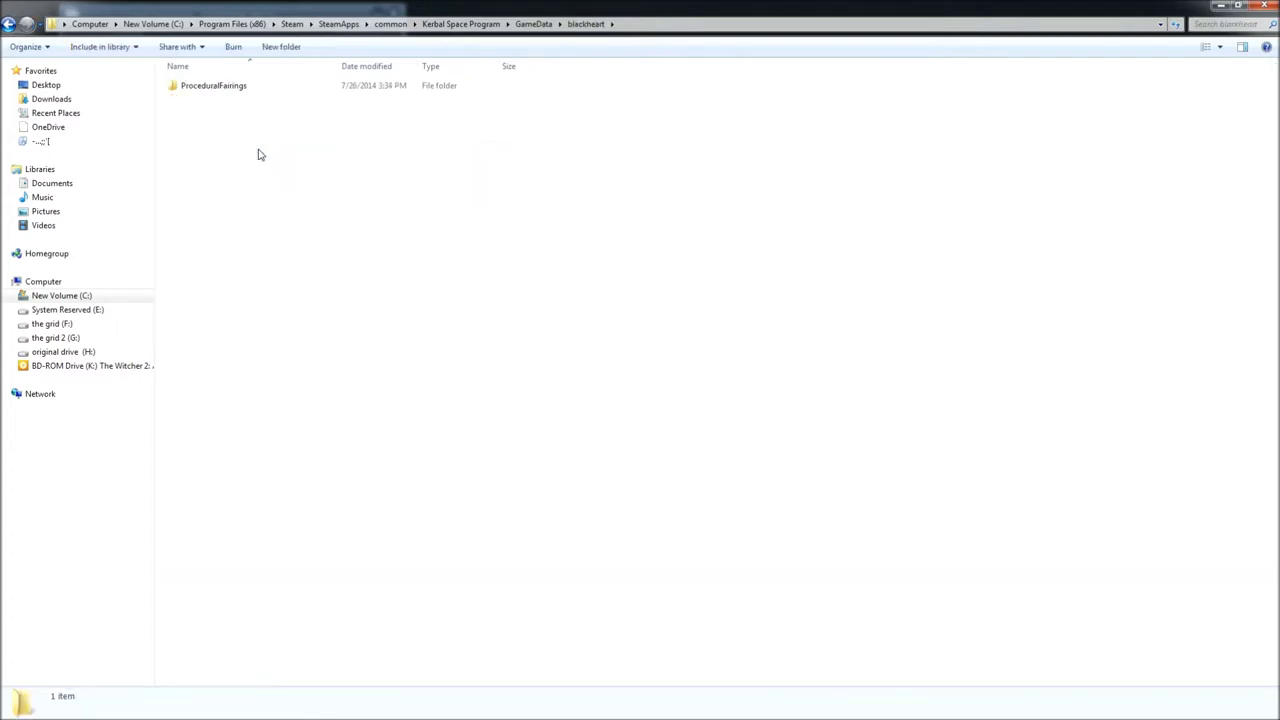
double_click(228, 90)
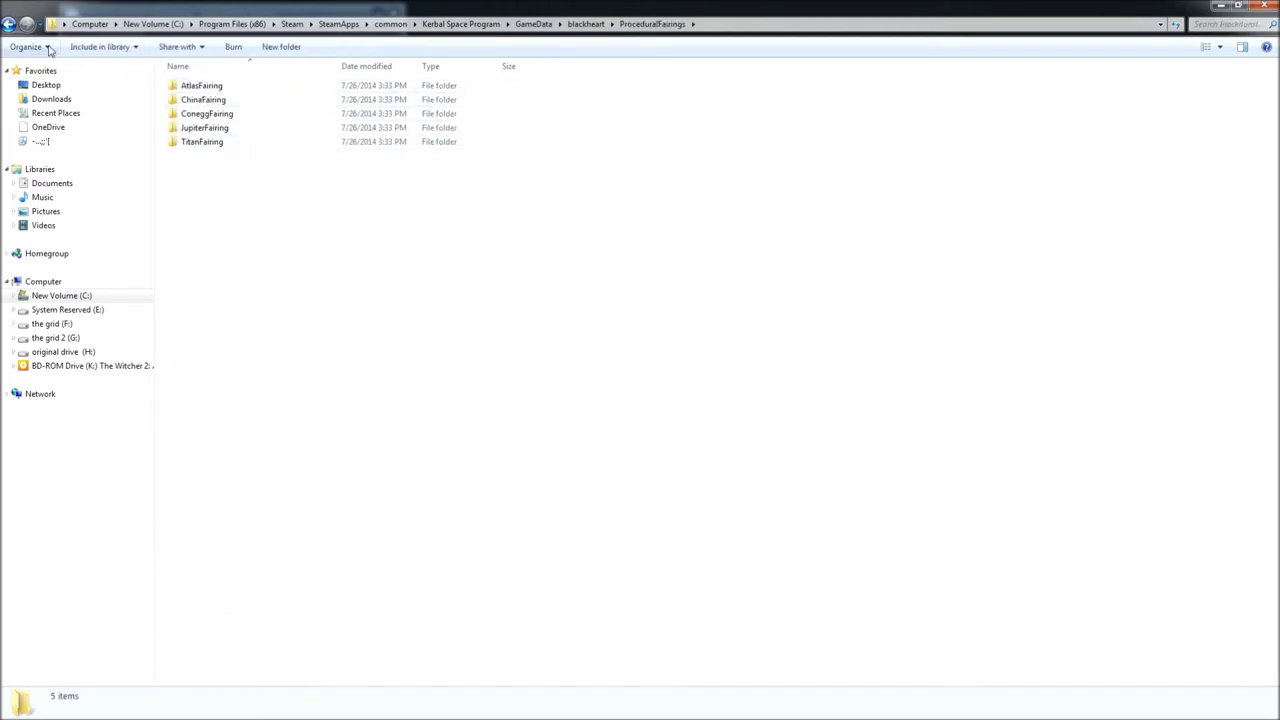
left_click(8, 23)
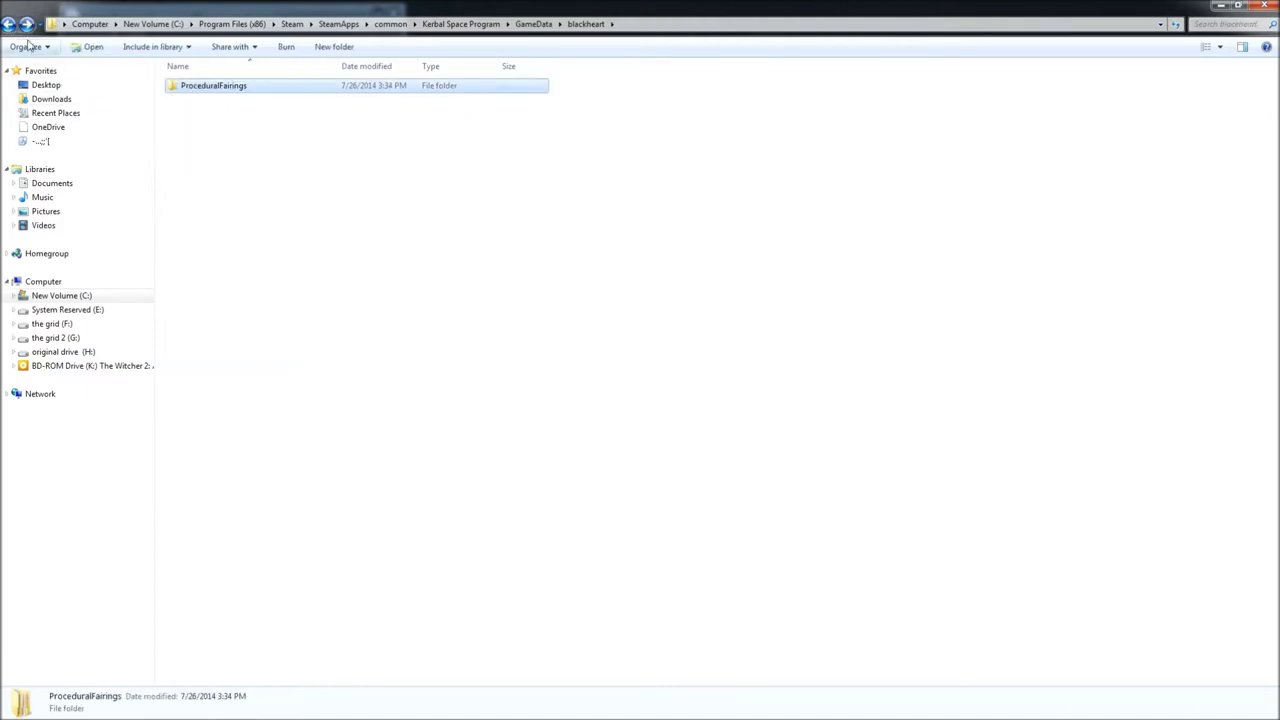
left_click(8, 23)
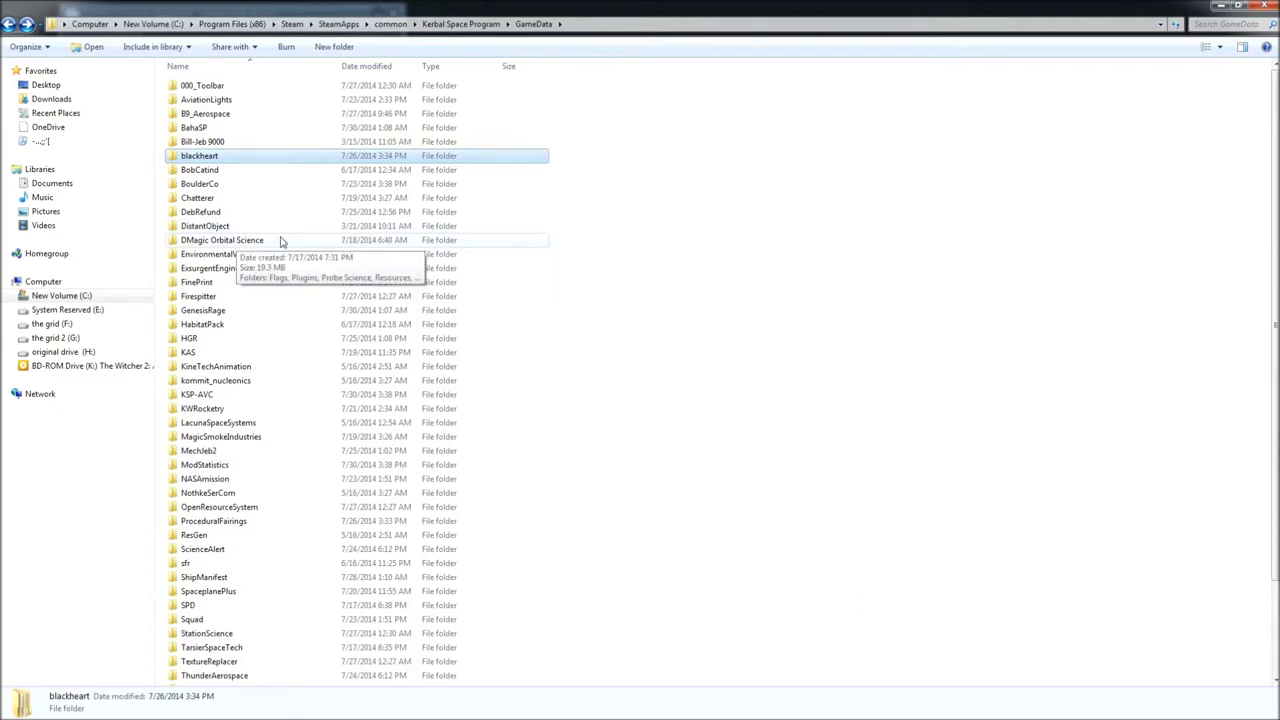
- Check the contents of the ExsurgentEngineering mod's Plugins folder and return to GameData
double_click(214, 270)
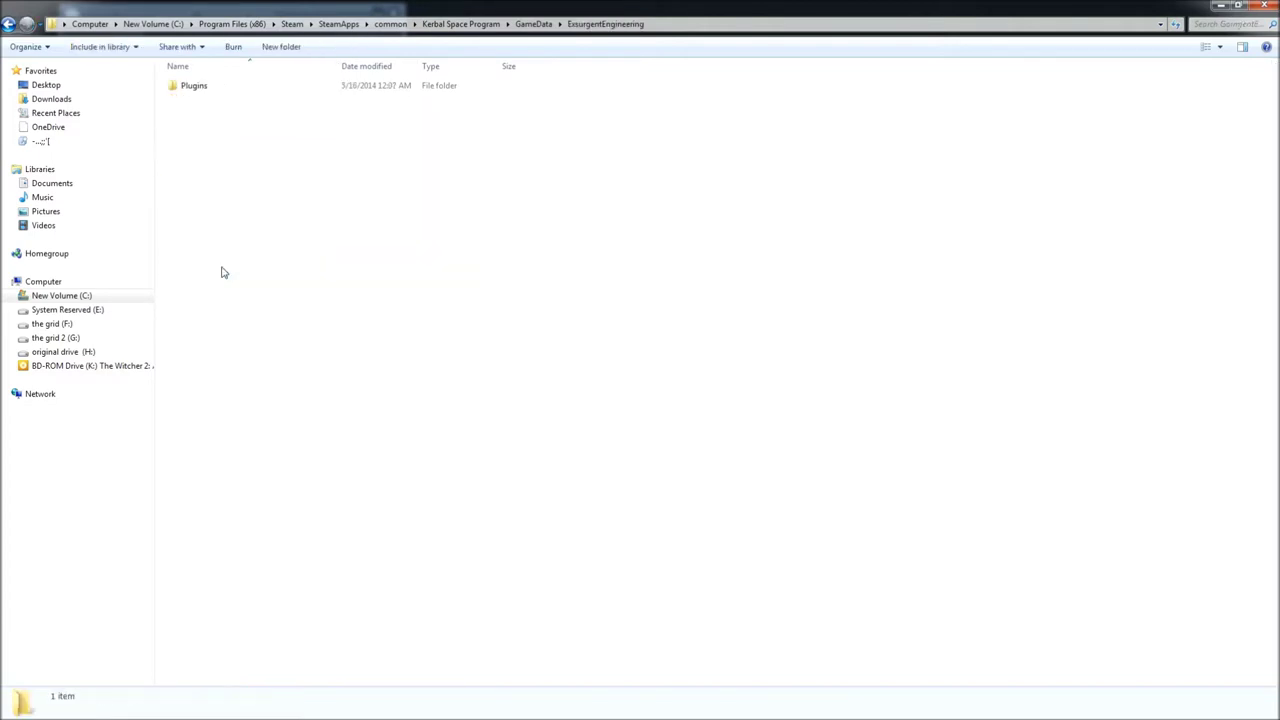
double_click(228, 92)
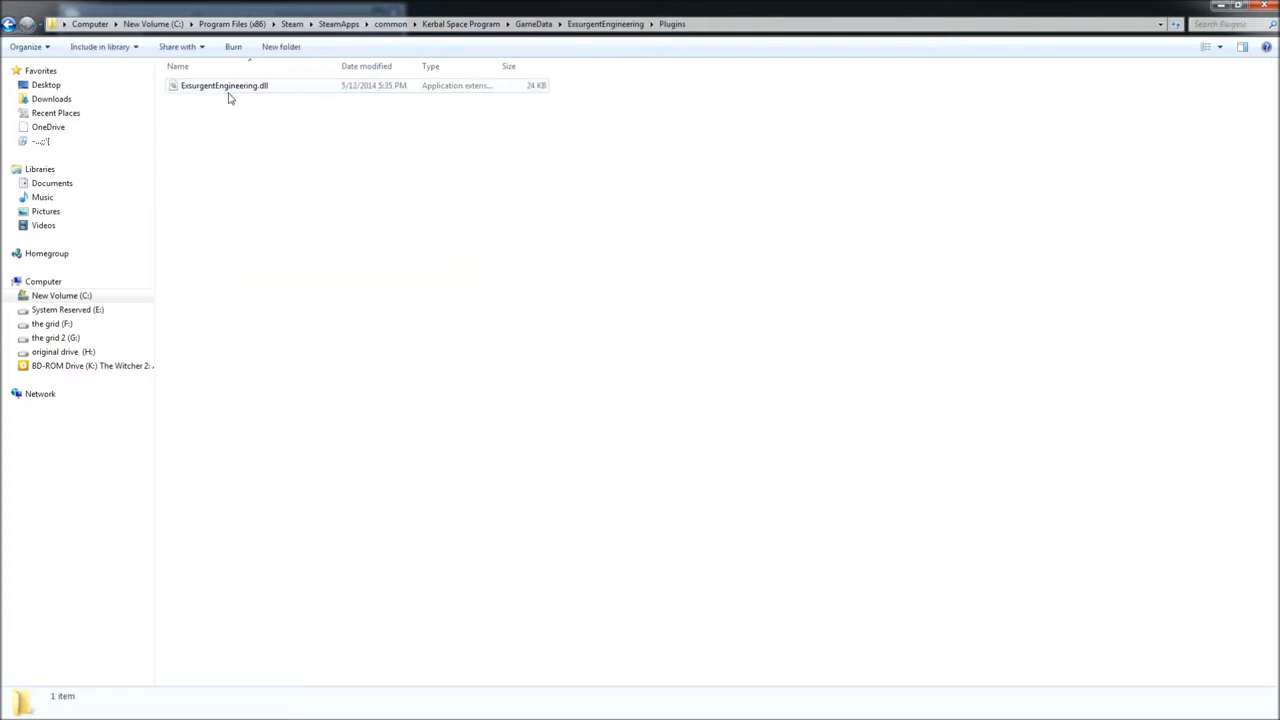
left_click(8, 24)
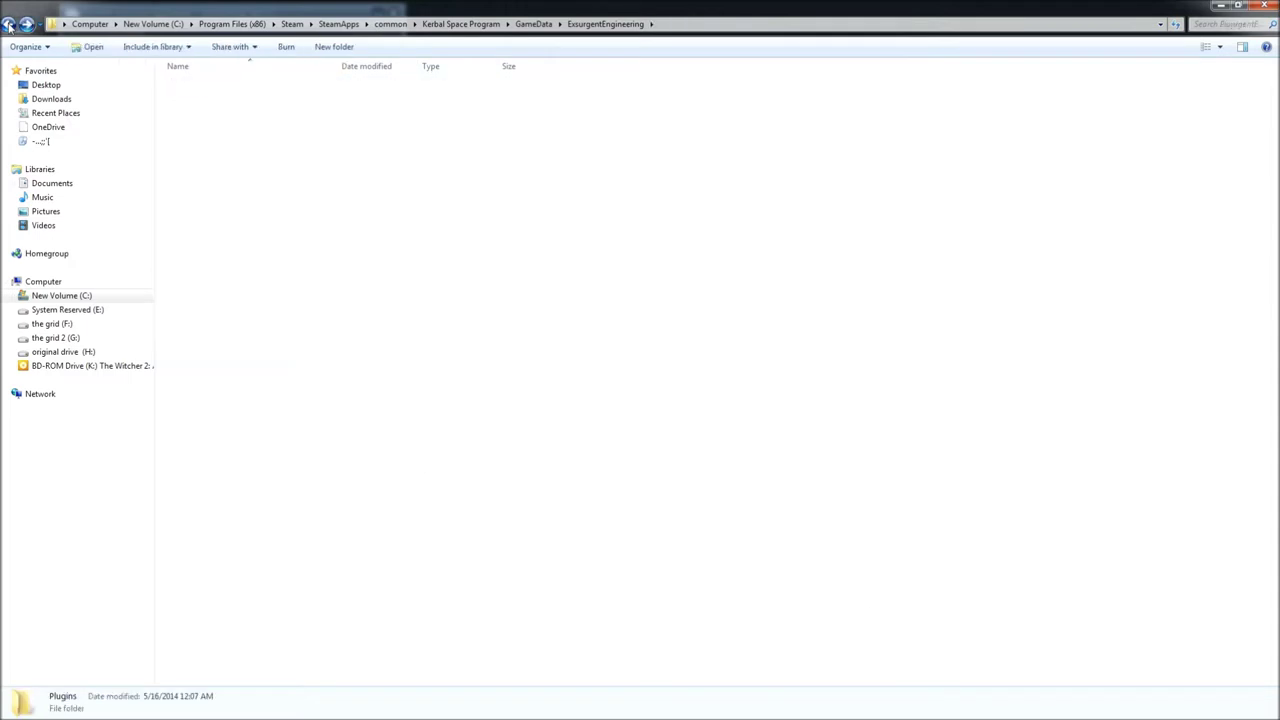
left_click(8, 24)
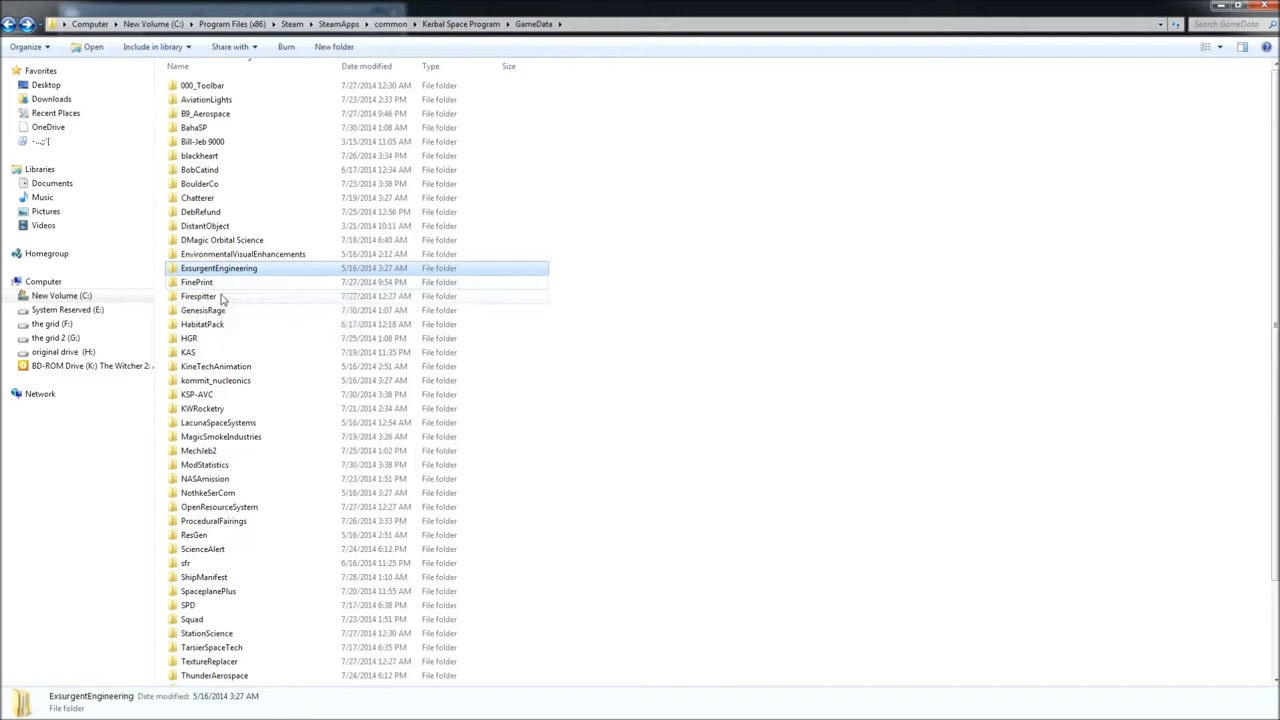
- Check the contents of the GenesisRage mod's Plugins folder and return to GameData
double_click(229, 311)
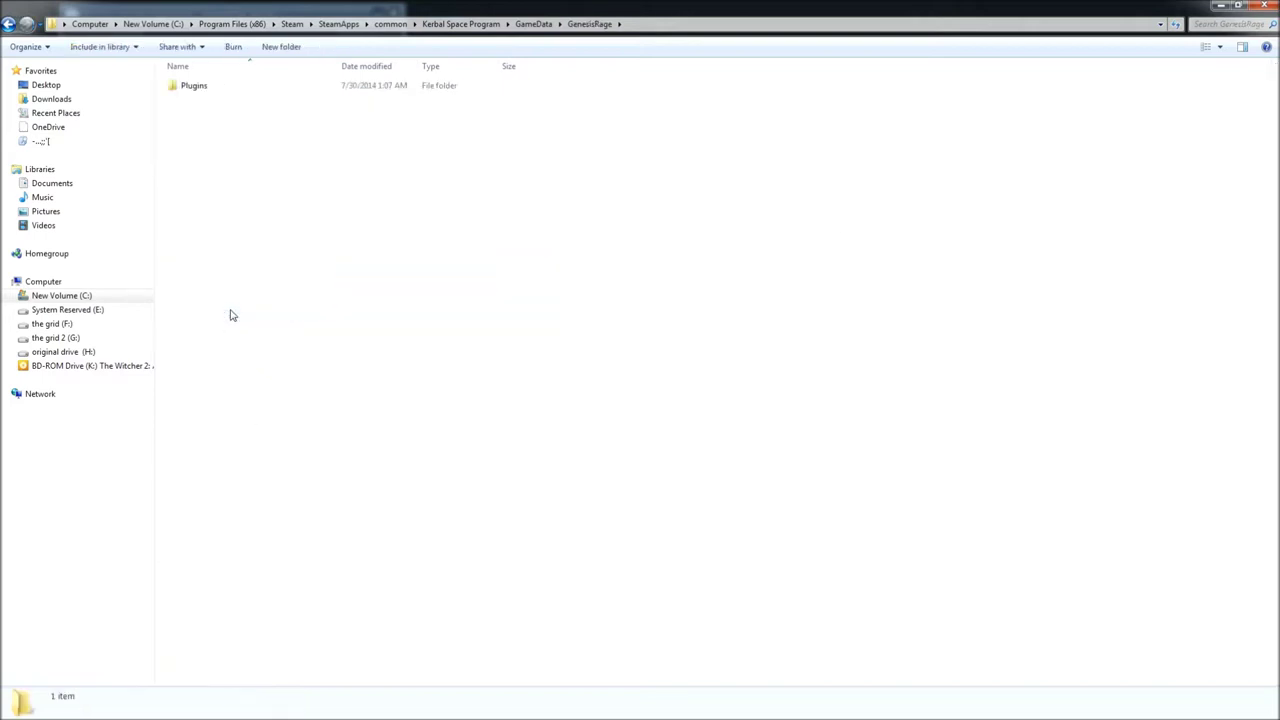
double_click(216, 88)
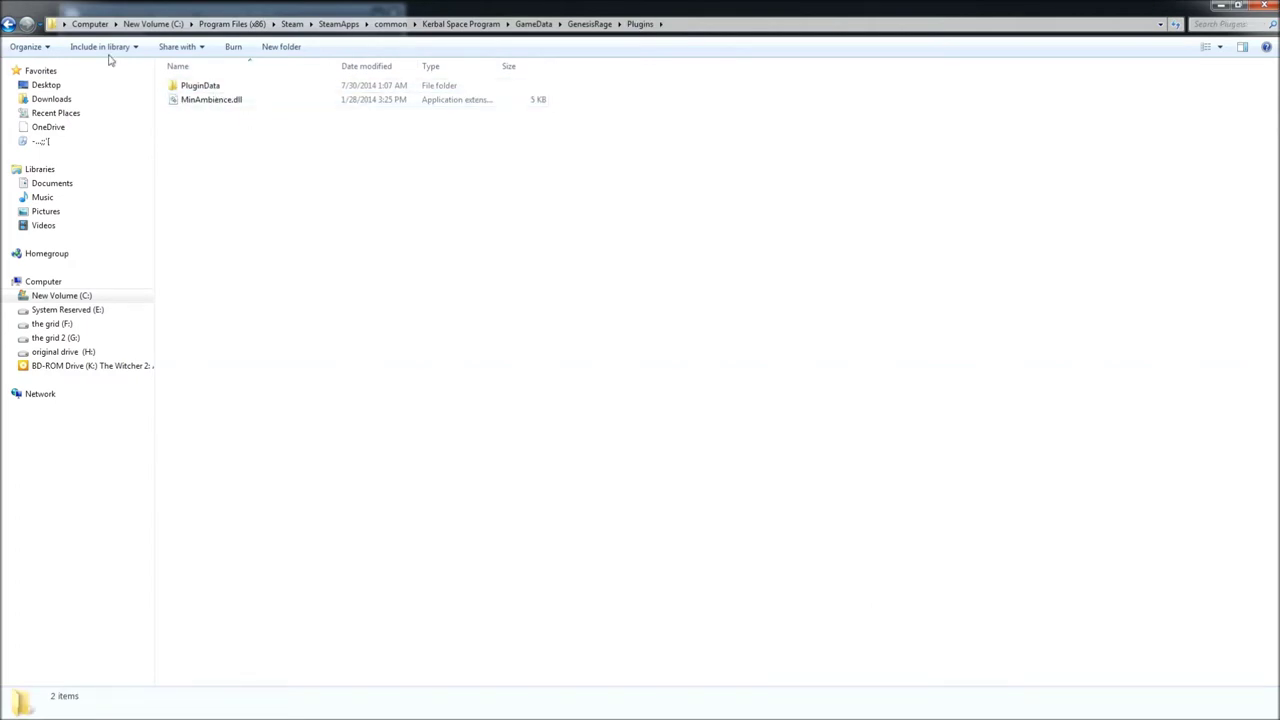
left_click(8, 24)
left_click(8, 24)
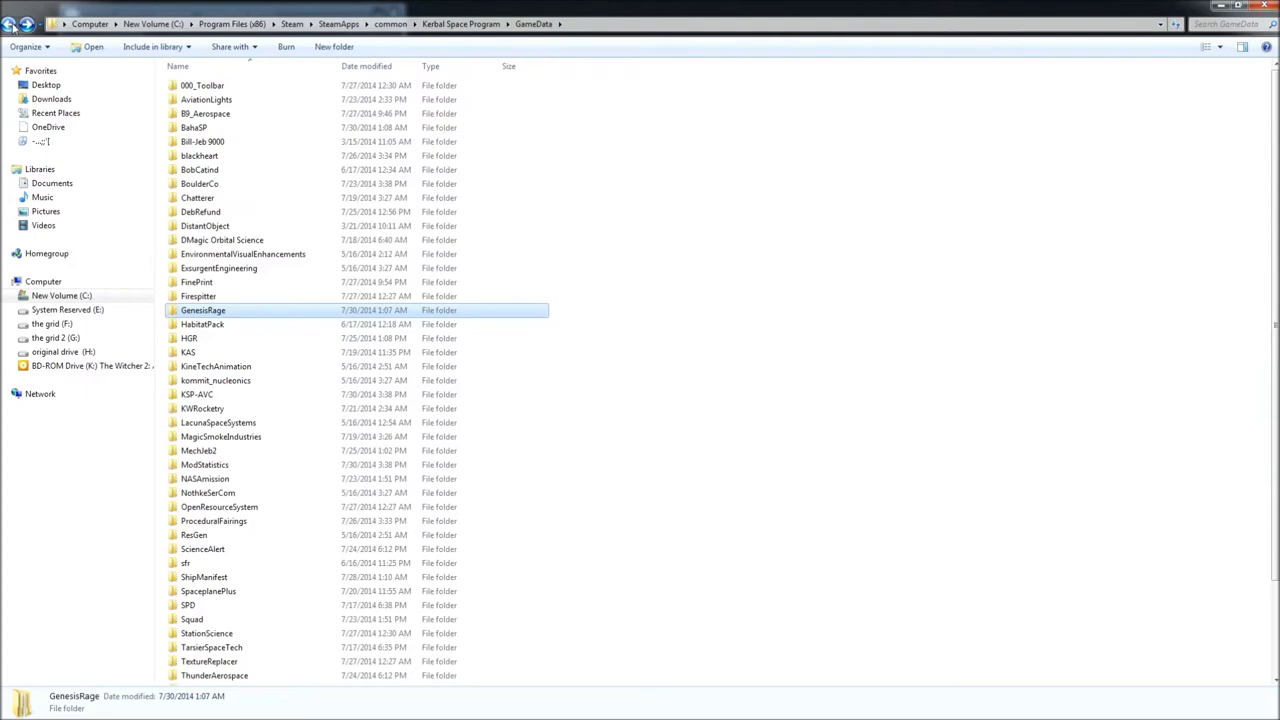
- Examine the HGR mod's Flags and Parts folders, including the Engines subfolder, and return to GameData
double_click(236, 343)
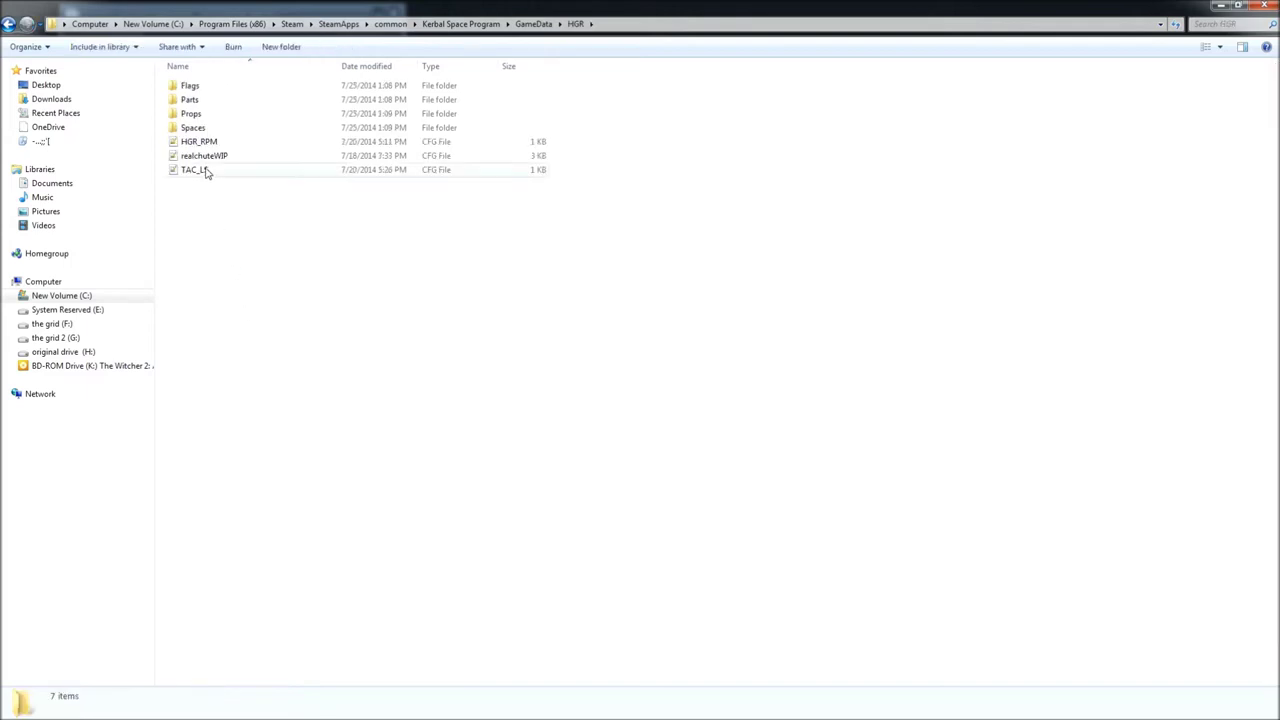
double_click(195, 90)
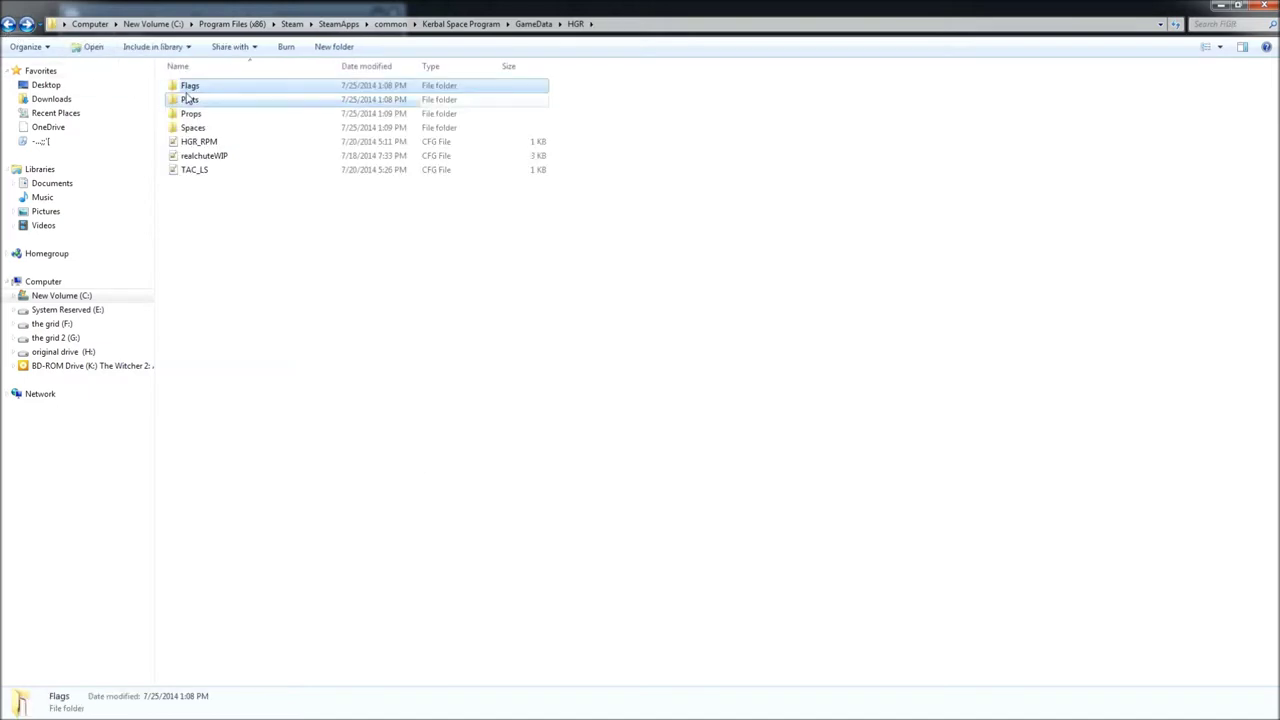
double_click(189, 99)
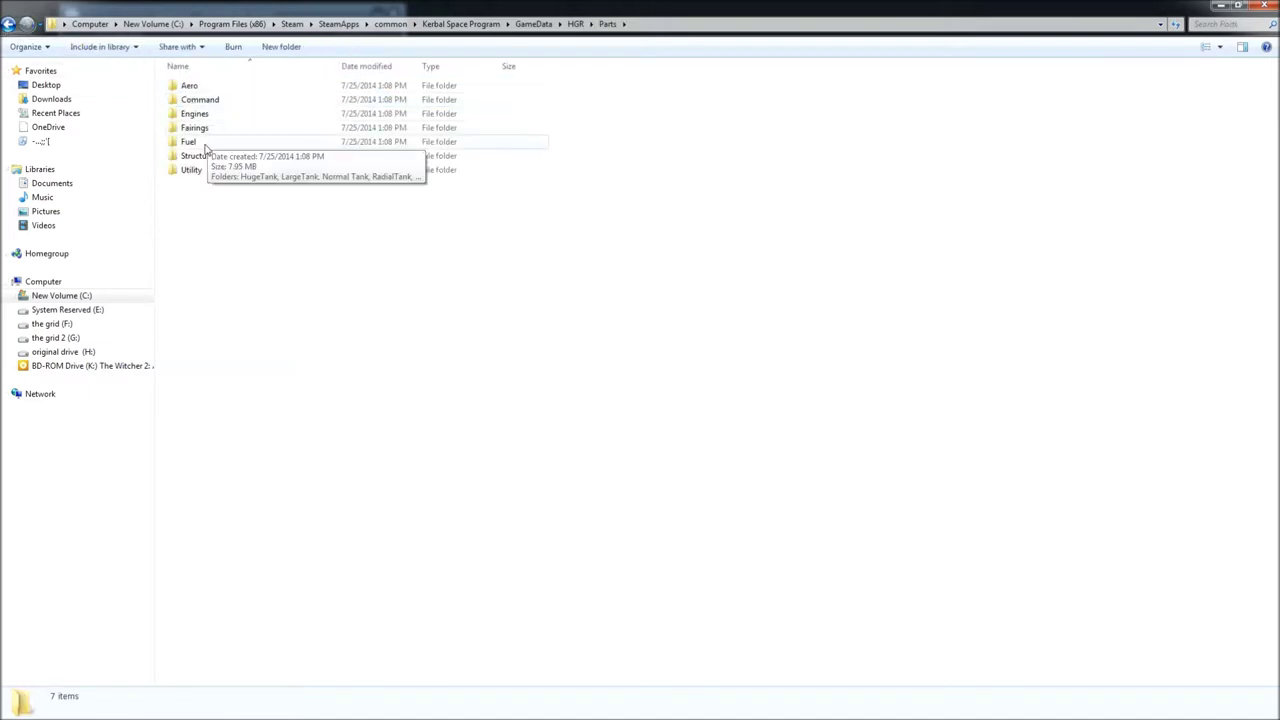
left_click(200, 116)
double_click(200, 116)
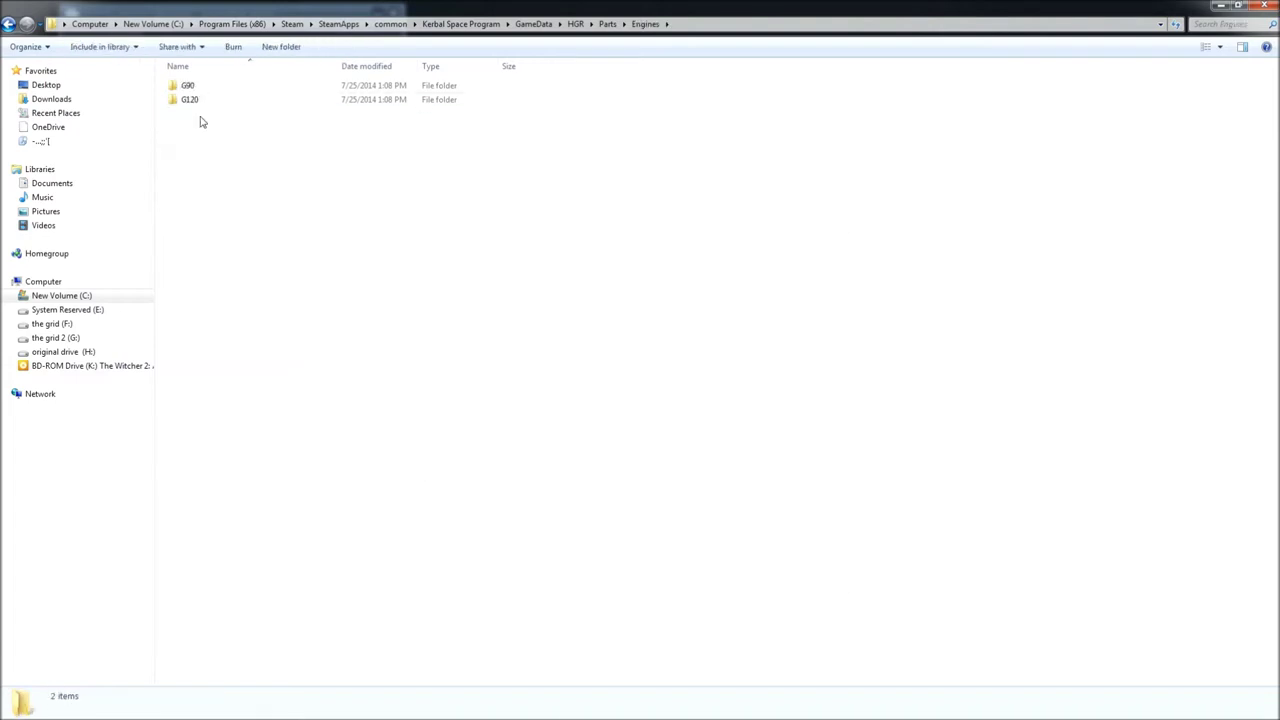
left_click(8, 26)
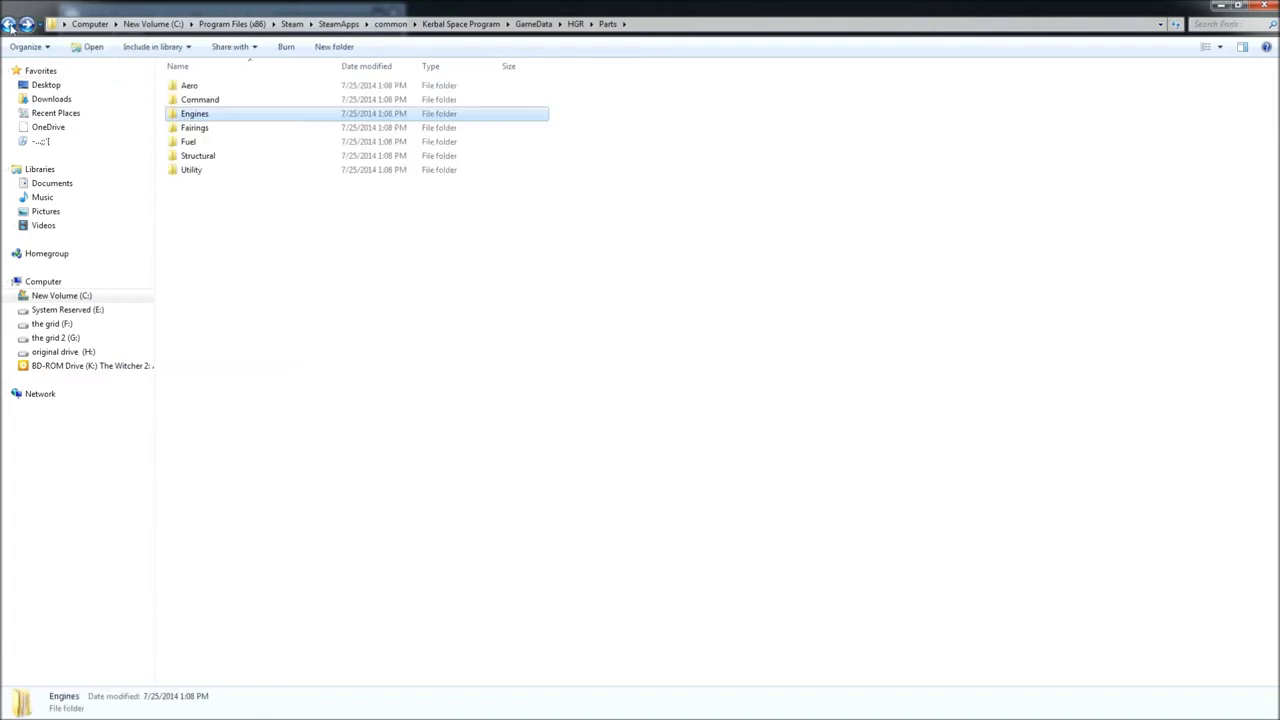
left_click(8, 26)
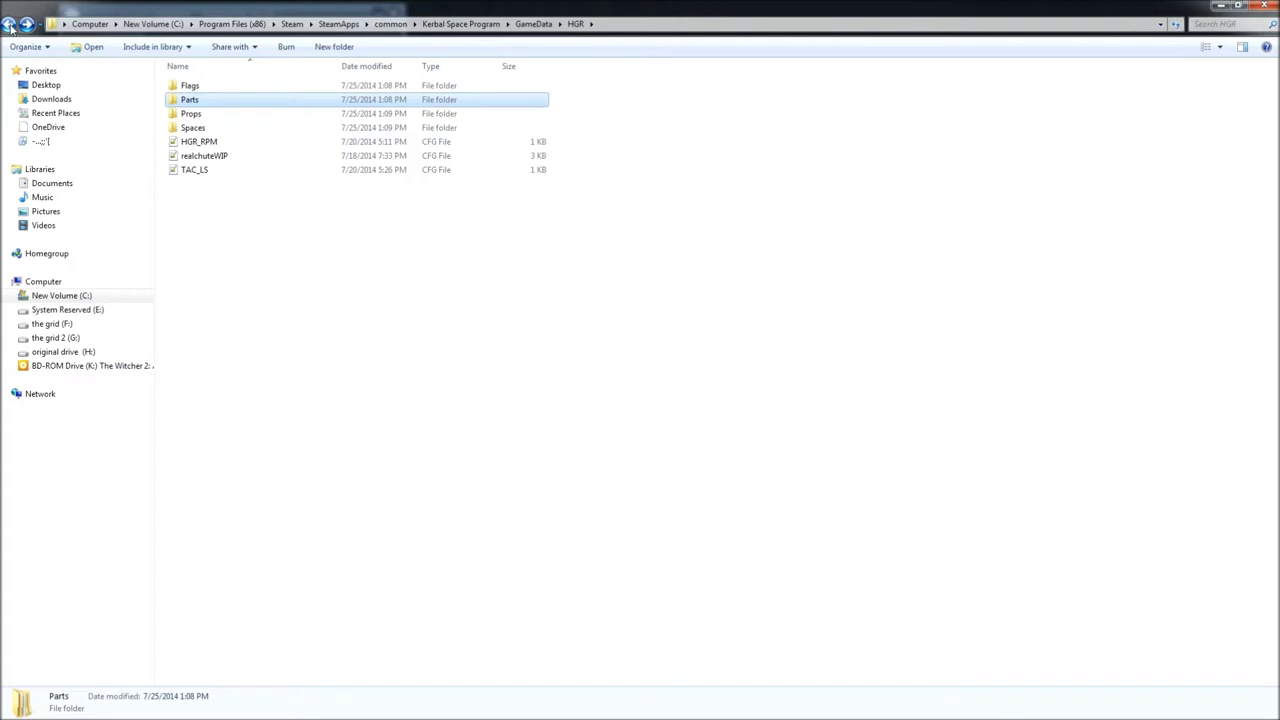
left_click(8, 26)
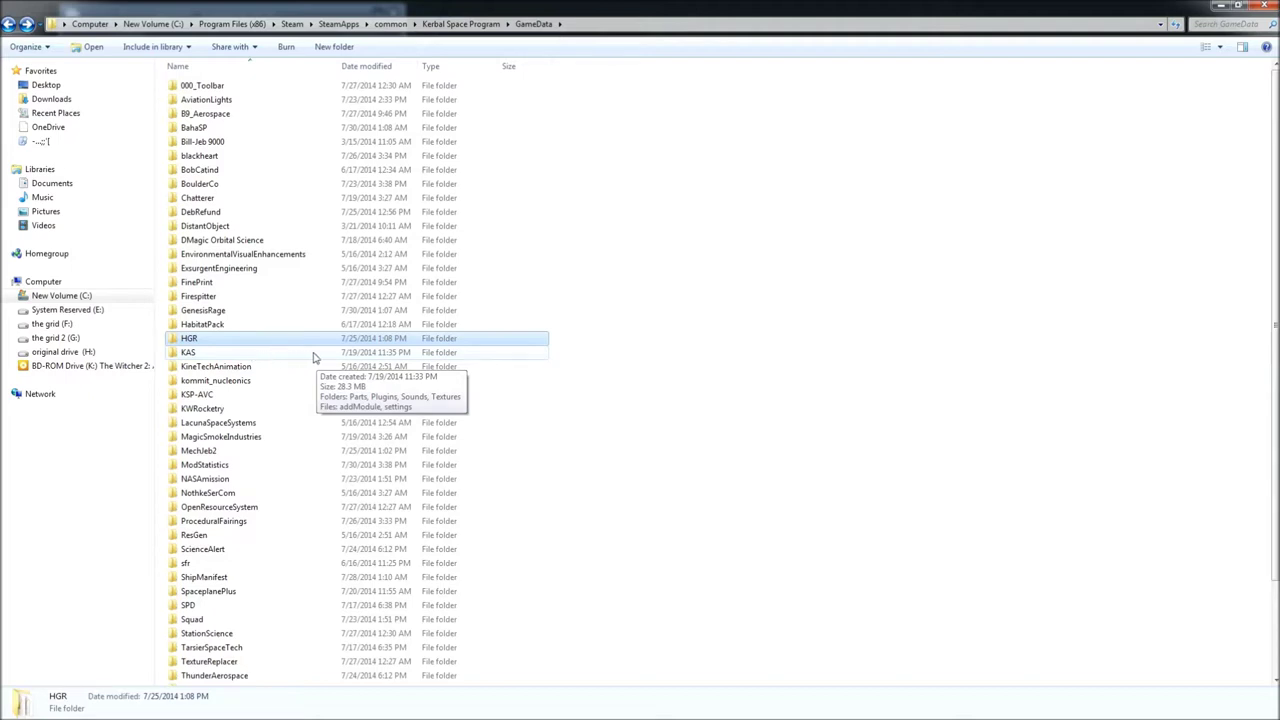
- Inspect KineTechAnimation's Plugins folder and the top level of the kommit_nucleonics folder, returning to GameData
double_click(237, 367)
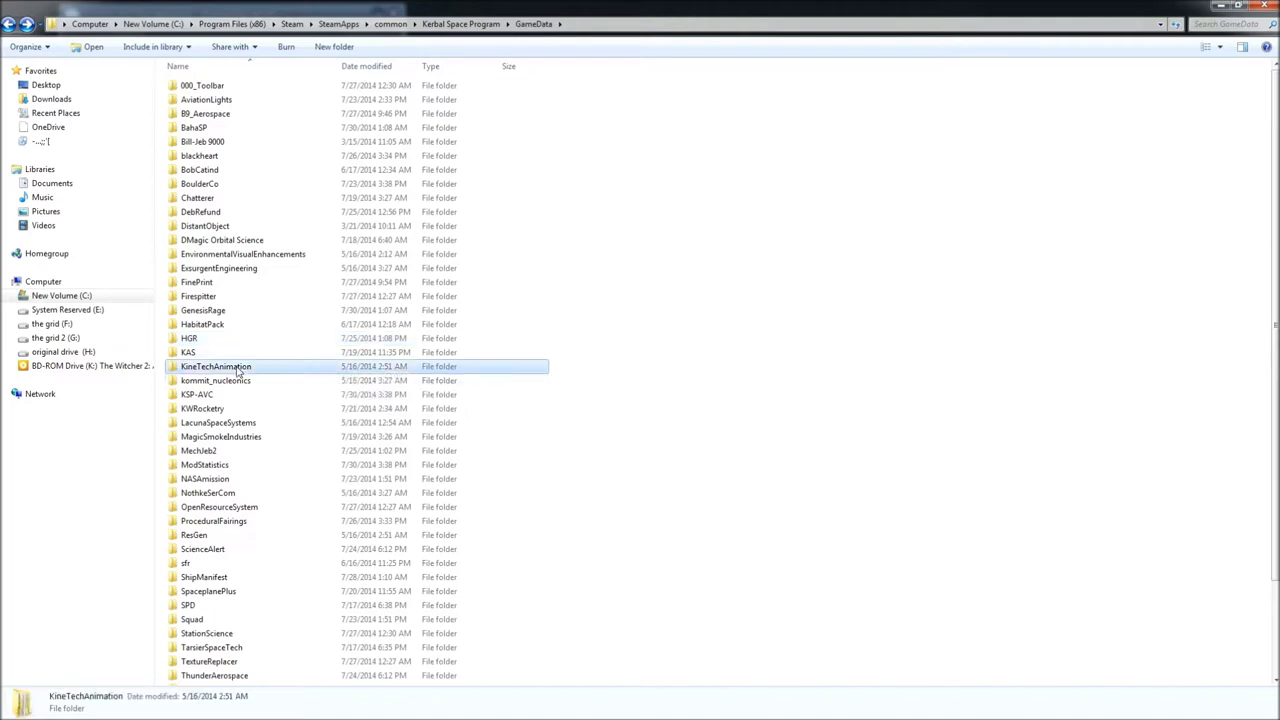
double_click(195, 86)
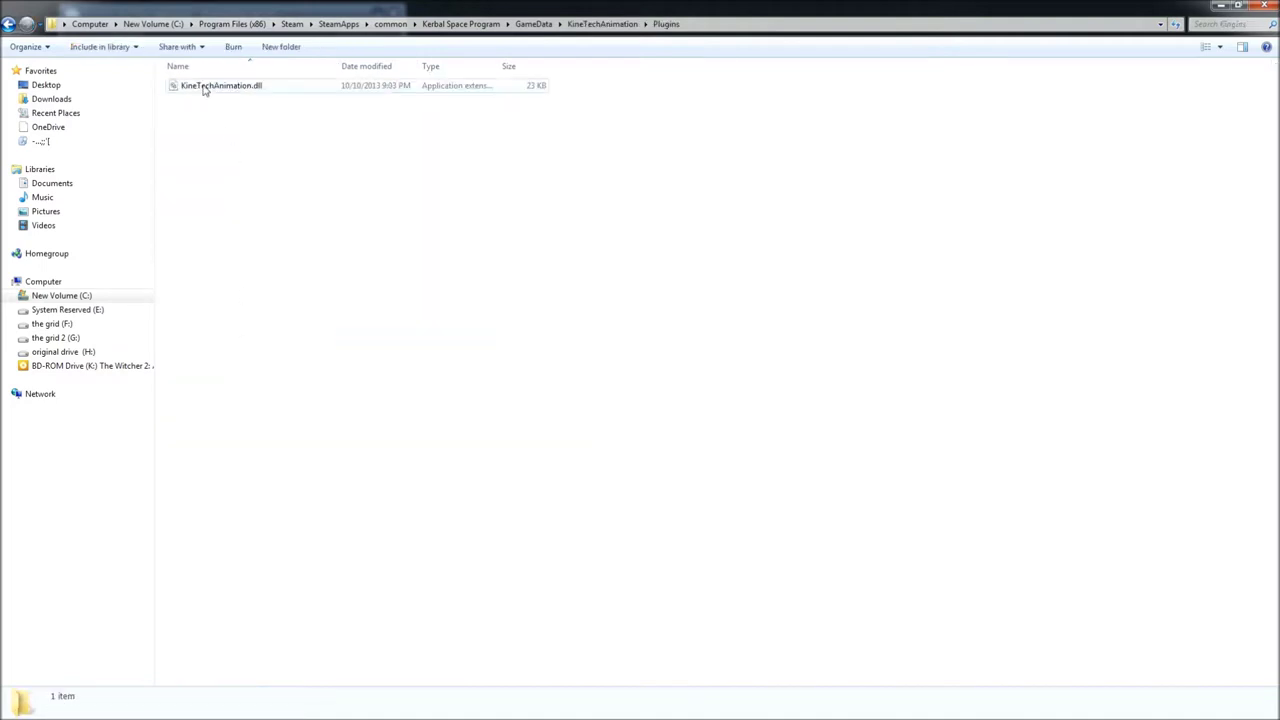
left_click(10, 27)
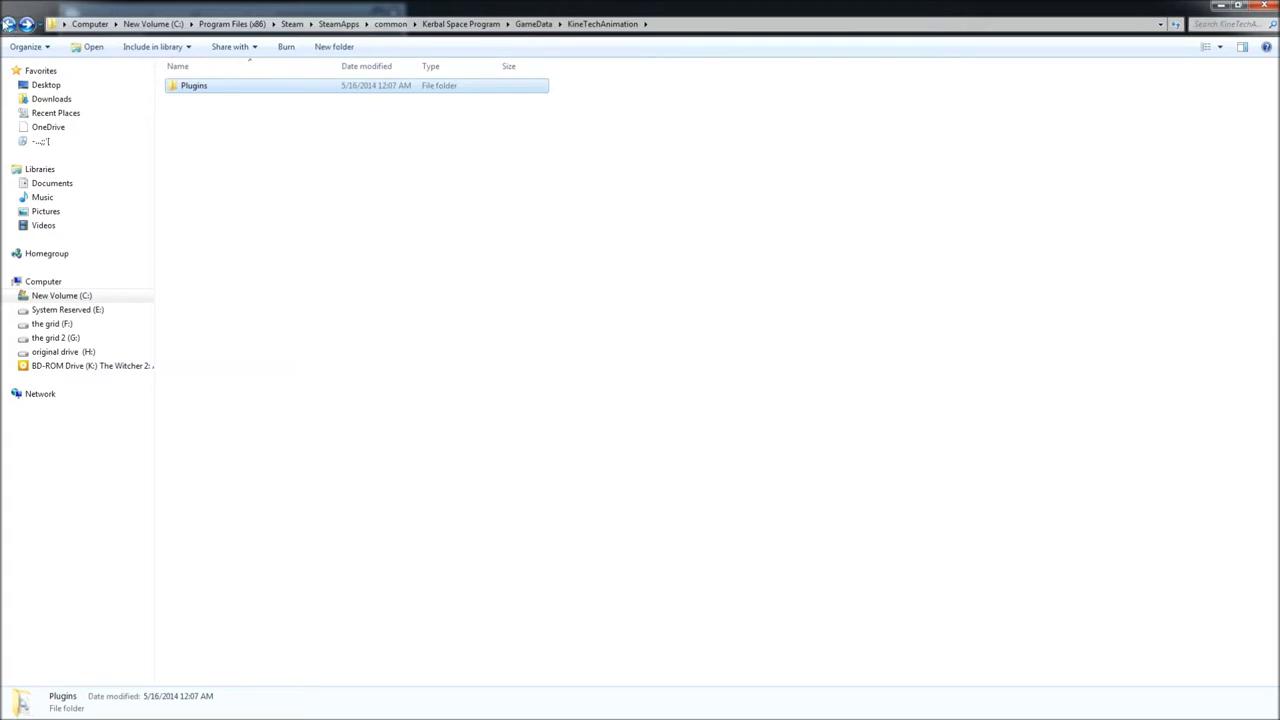
left_click(8, 23)
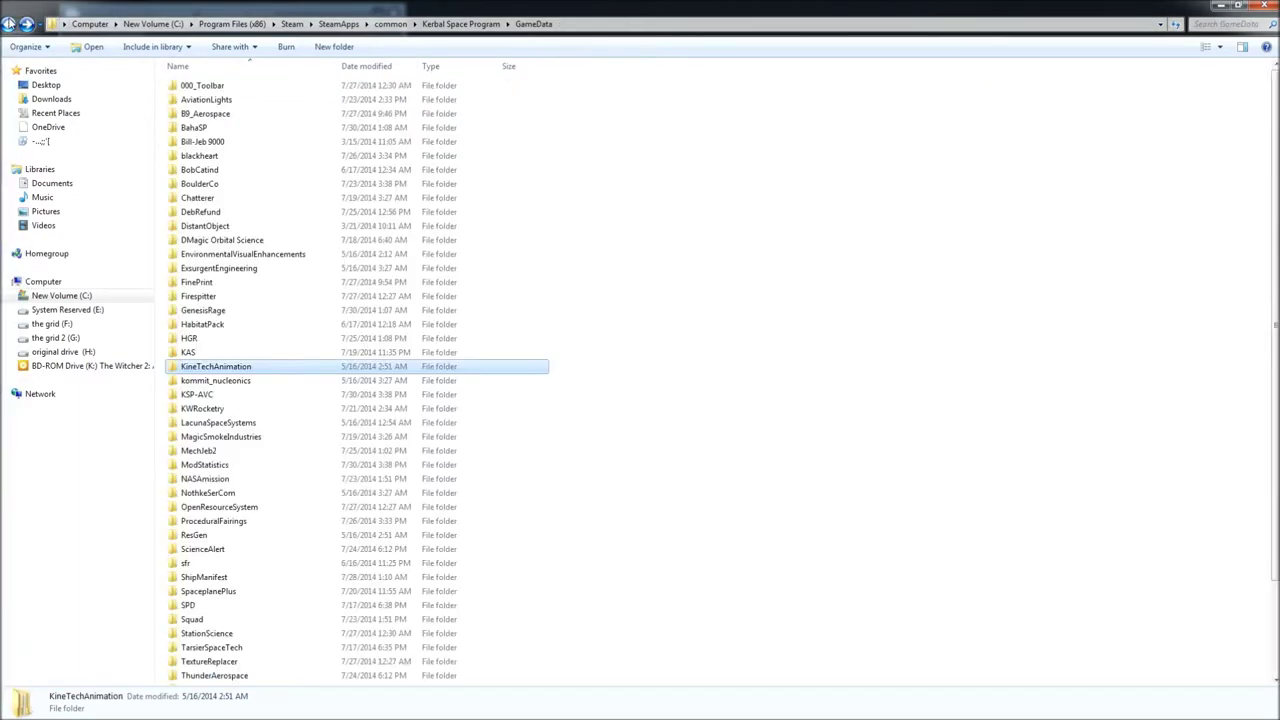
double_click(258, 382)
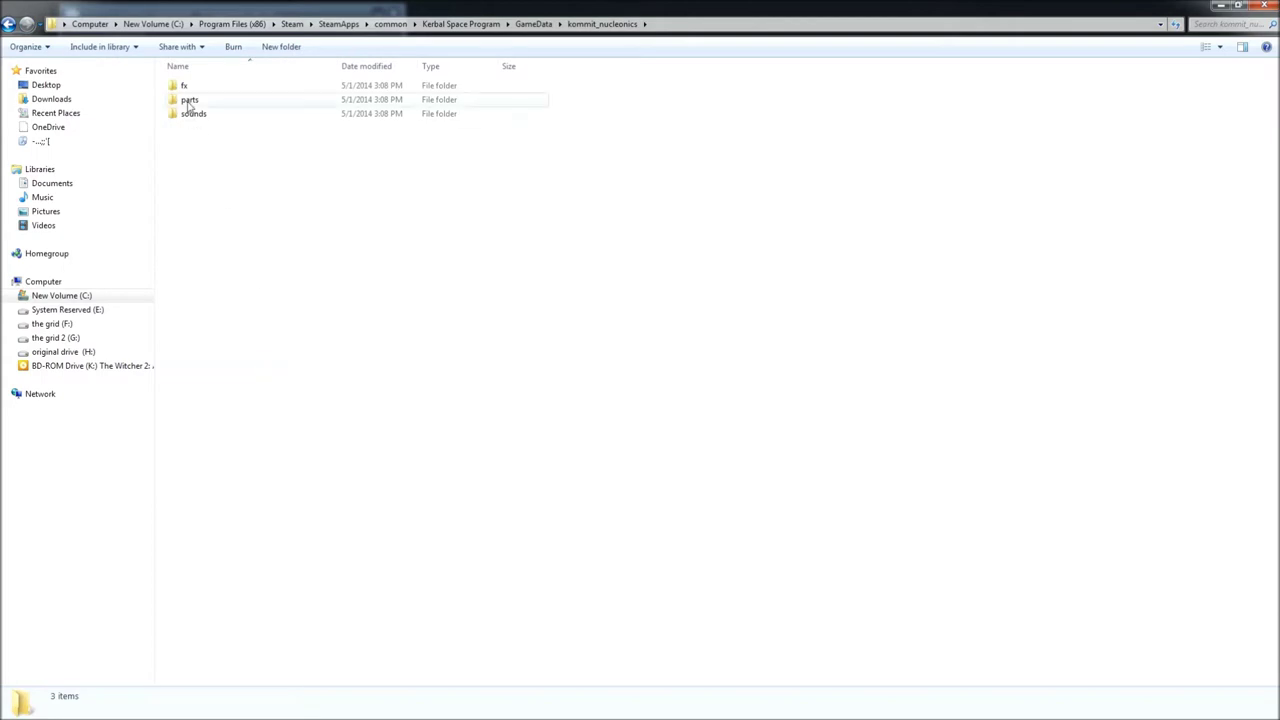
left_click(8, 23)
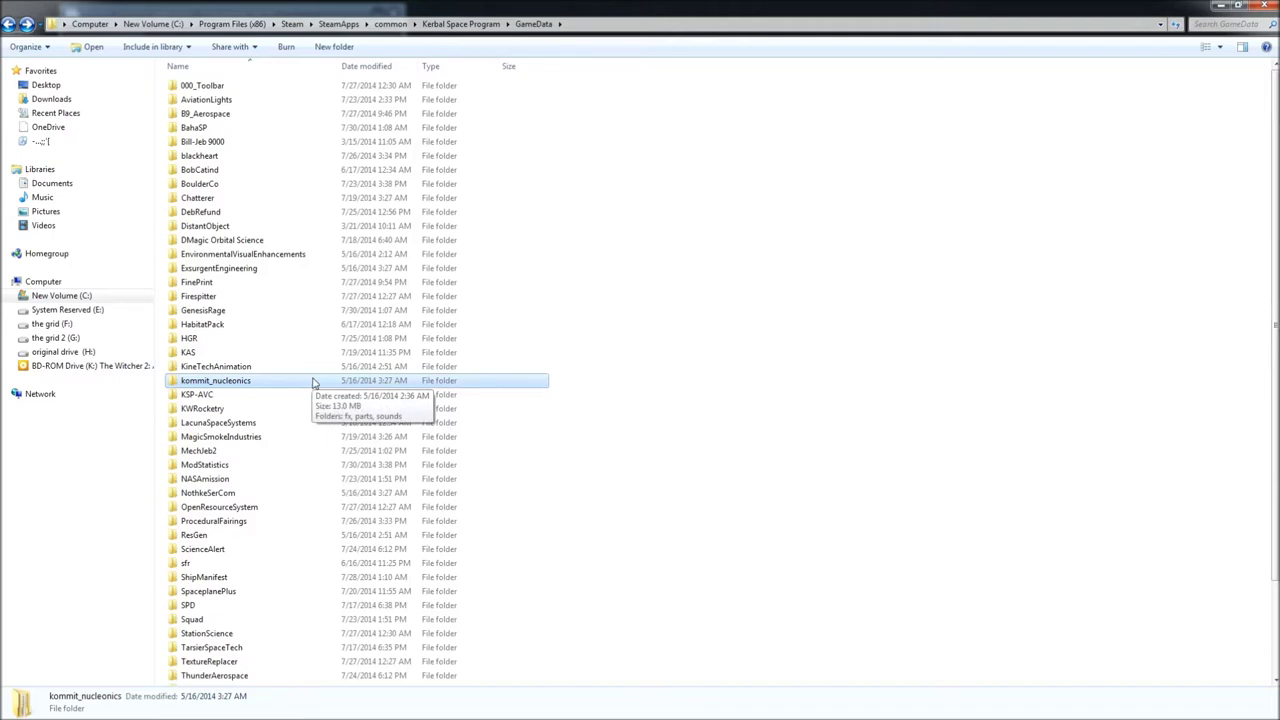
- Check the KSP-AVC mod's files and the KWRocketry mod's Parts folder, returning to GameData
double_click(274, 395)
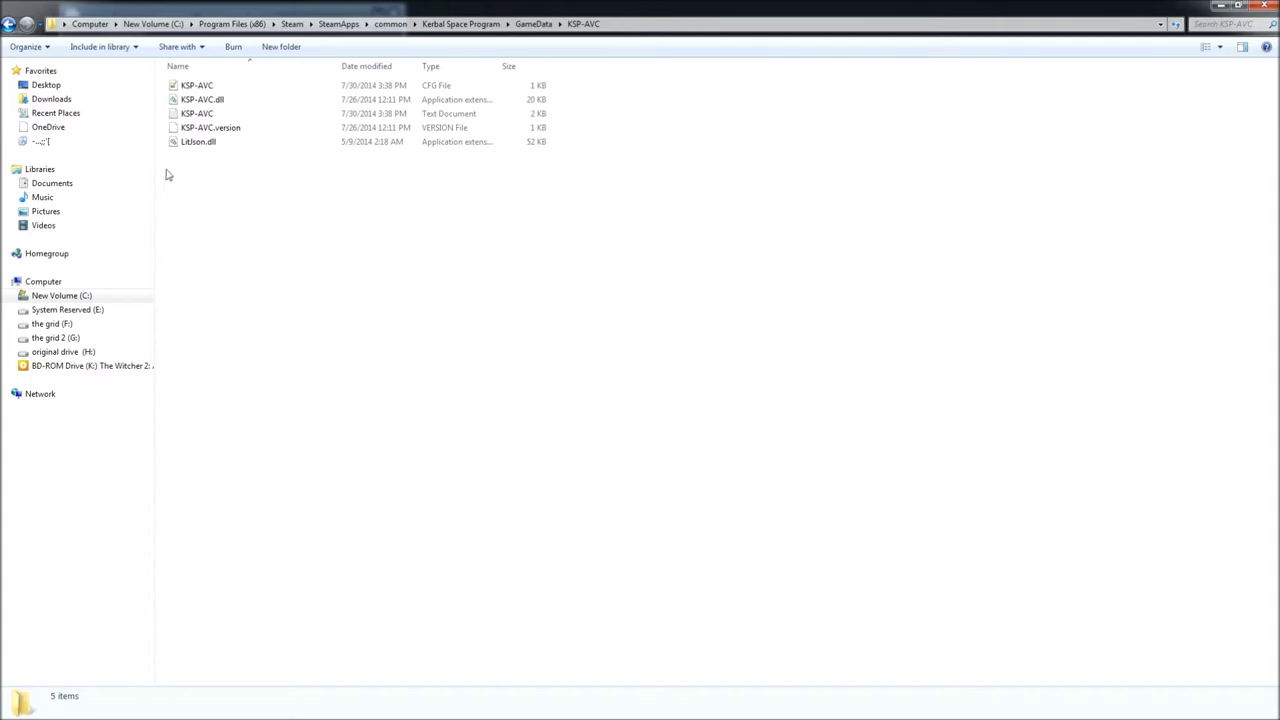
left_click(8, 24)
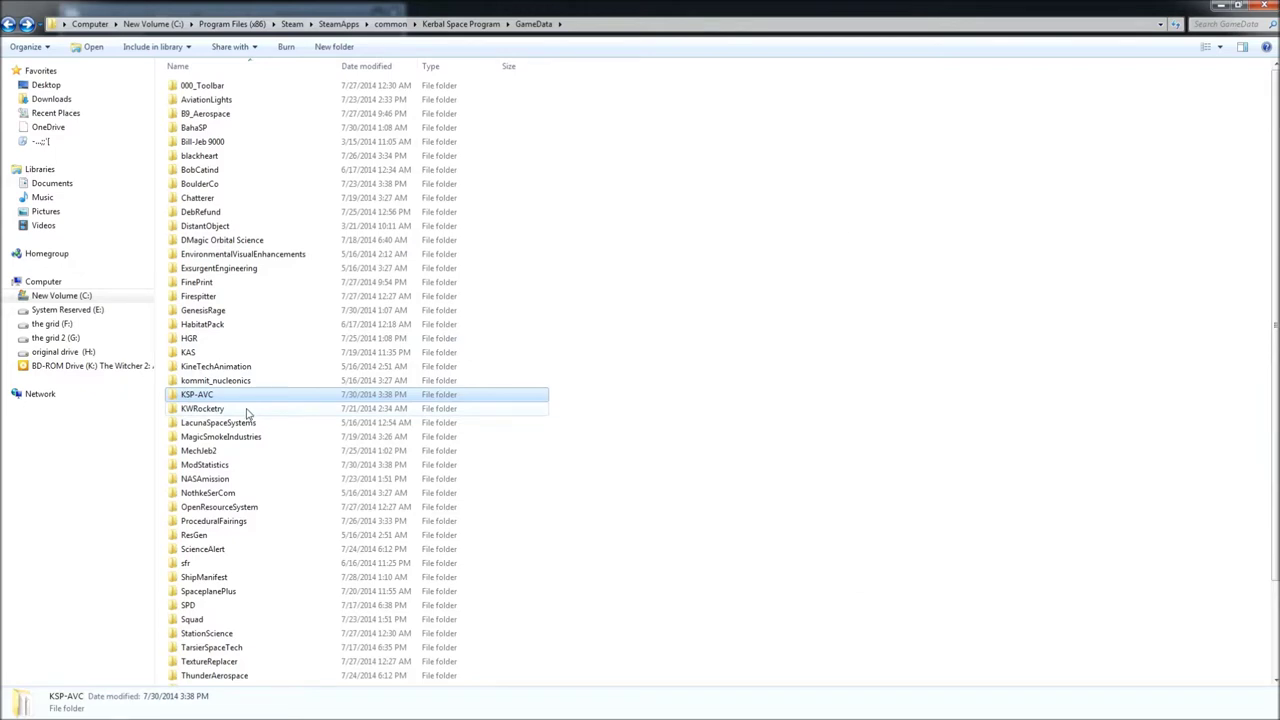
double_click(304, 410)
double_click(197, 104)
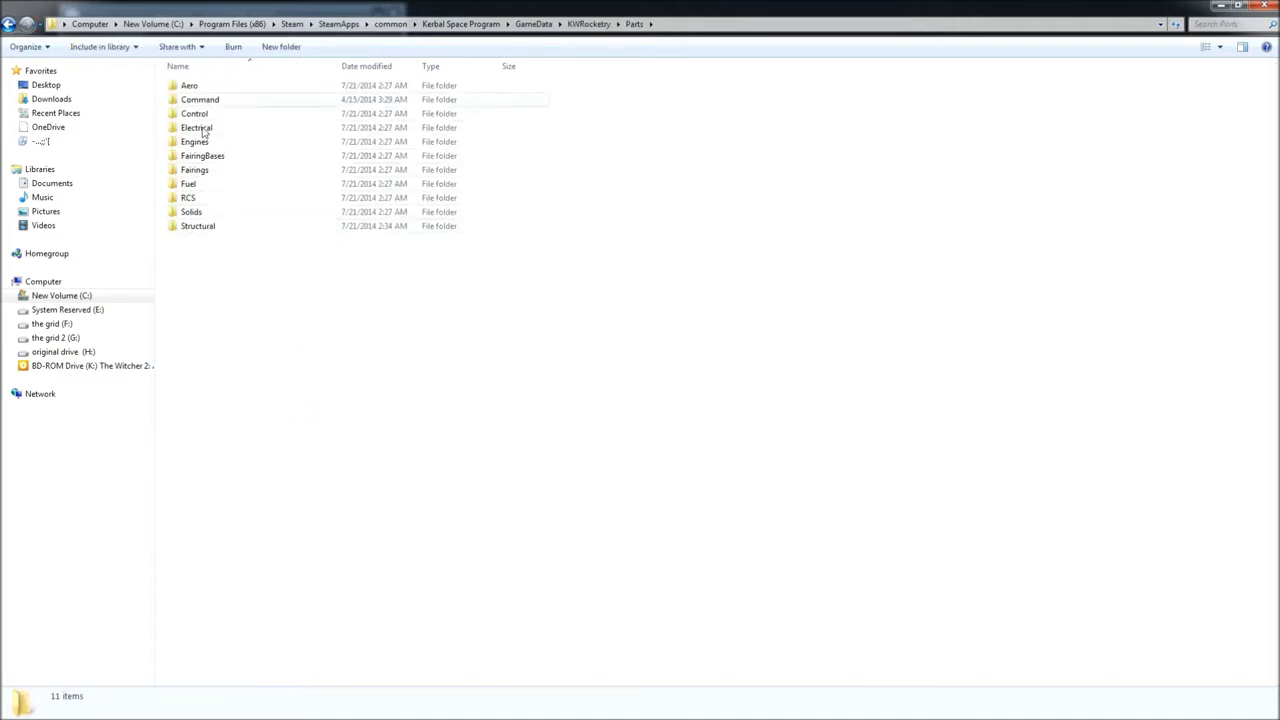
left_click(9, 24)
left_click(9, 24)
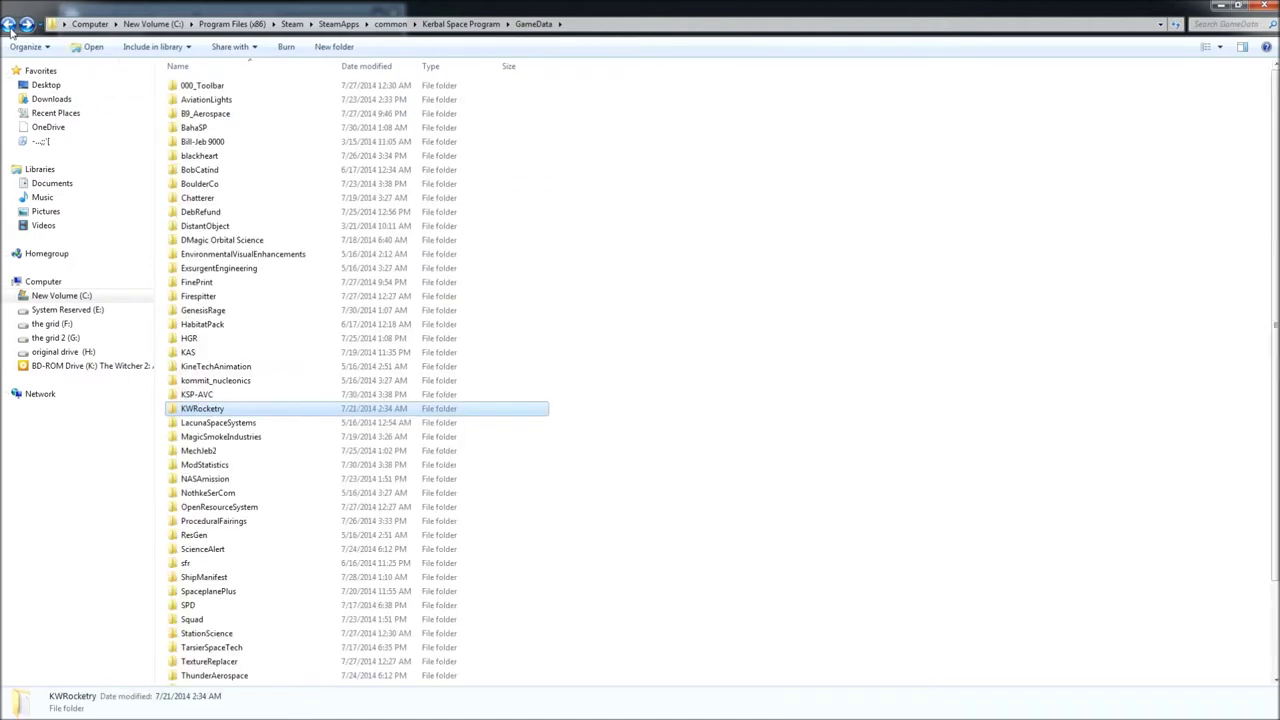
- Look into the LacunaSpaceSystems and MagicSmokeIndustries mod folders, returning to GameData
scroll(270, 360, "down", 1)
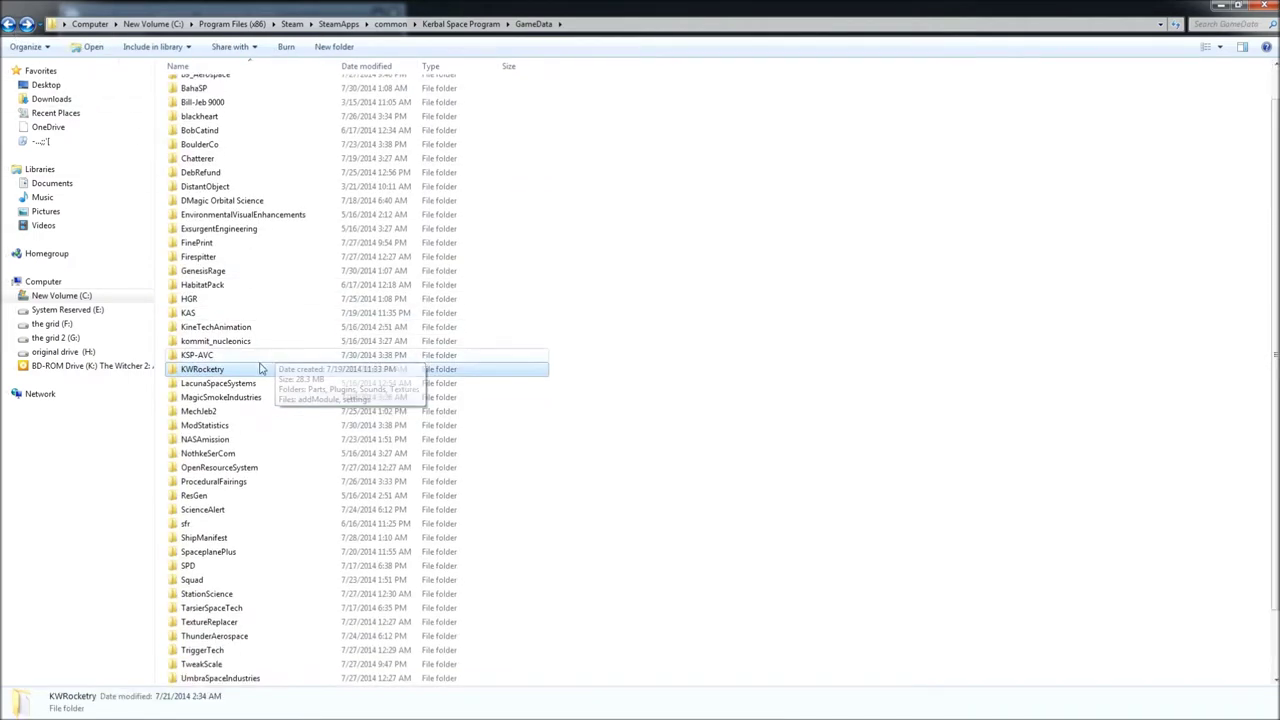
double_click(223, 384)
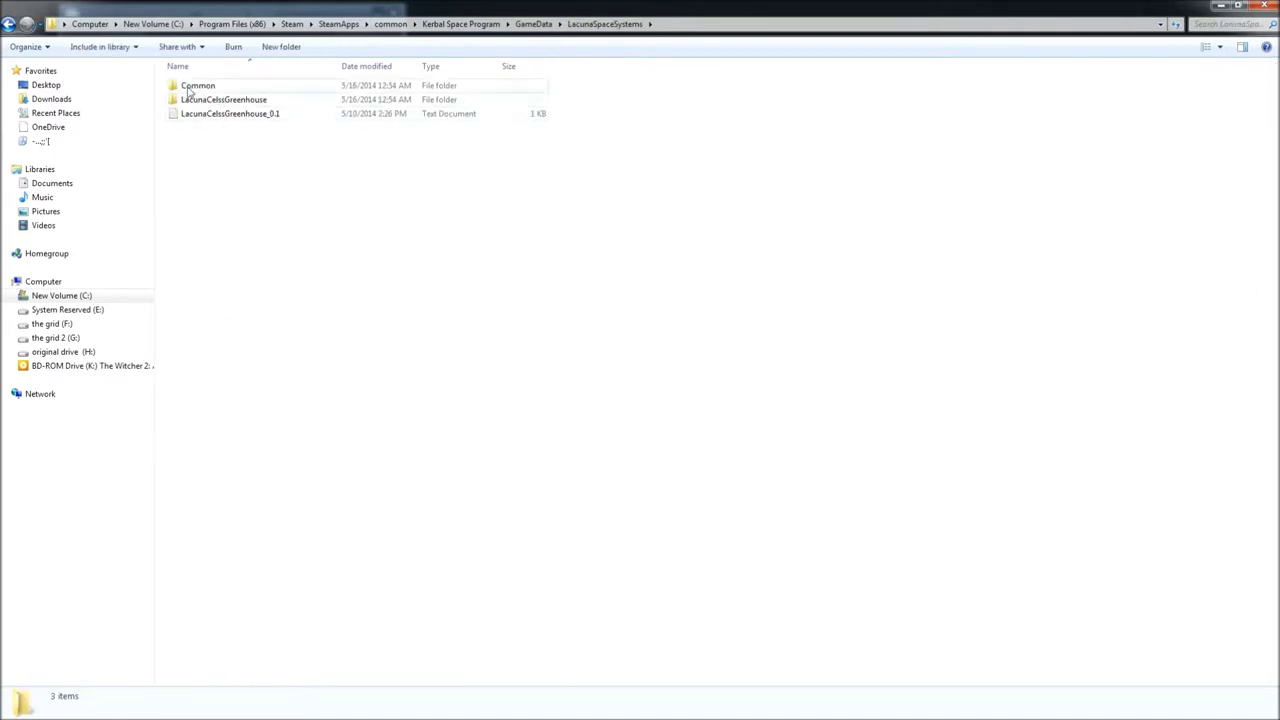
left_click(8, 24)
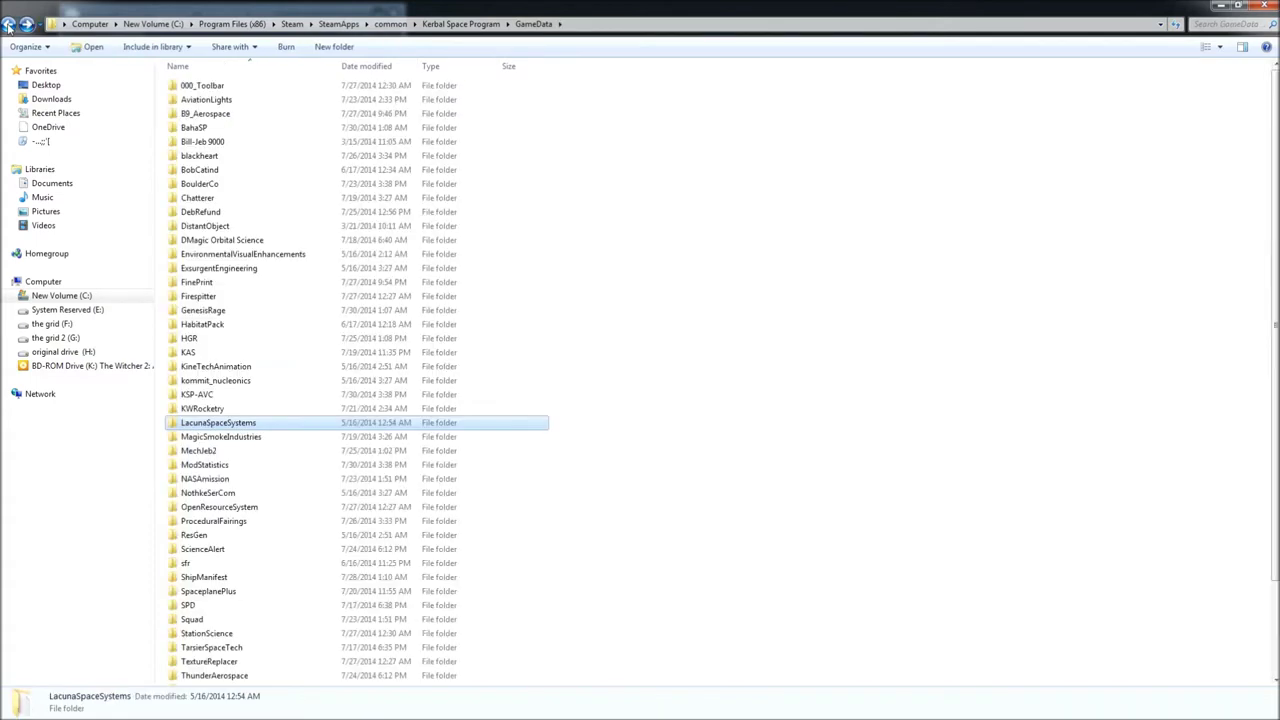
double_click(244, 442)
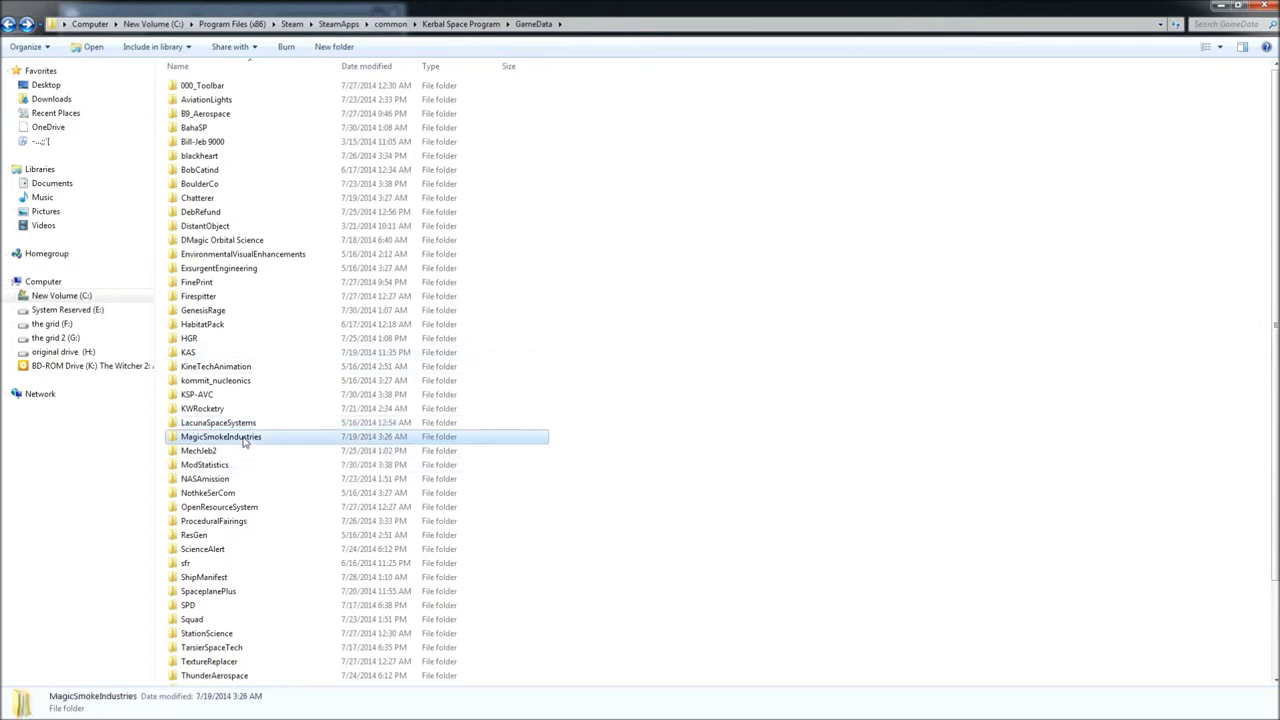
left_click(8, 24)
- Inspect the ProceduralFairings folder and the related blackheart folder, returning to GameData
scroll(266, 383, "down", 2)
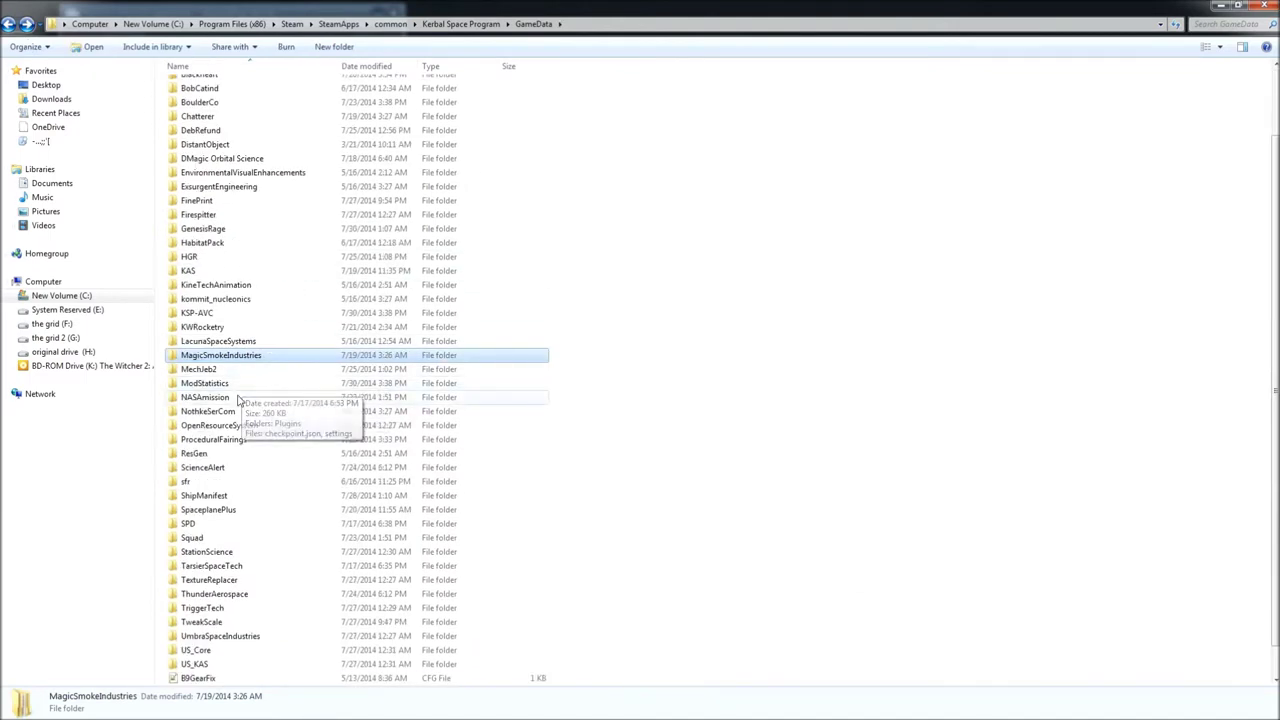
double_click(213, 440)
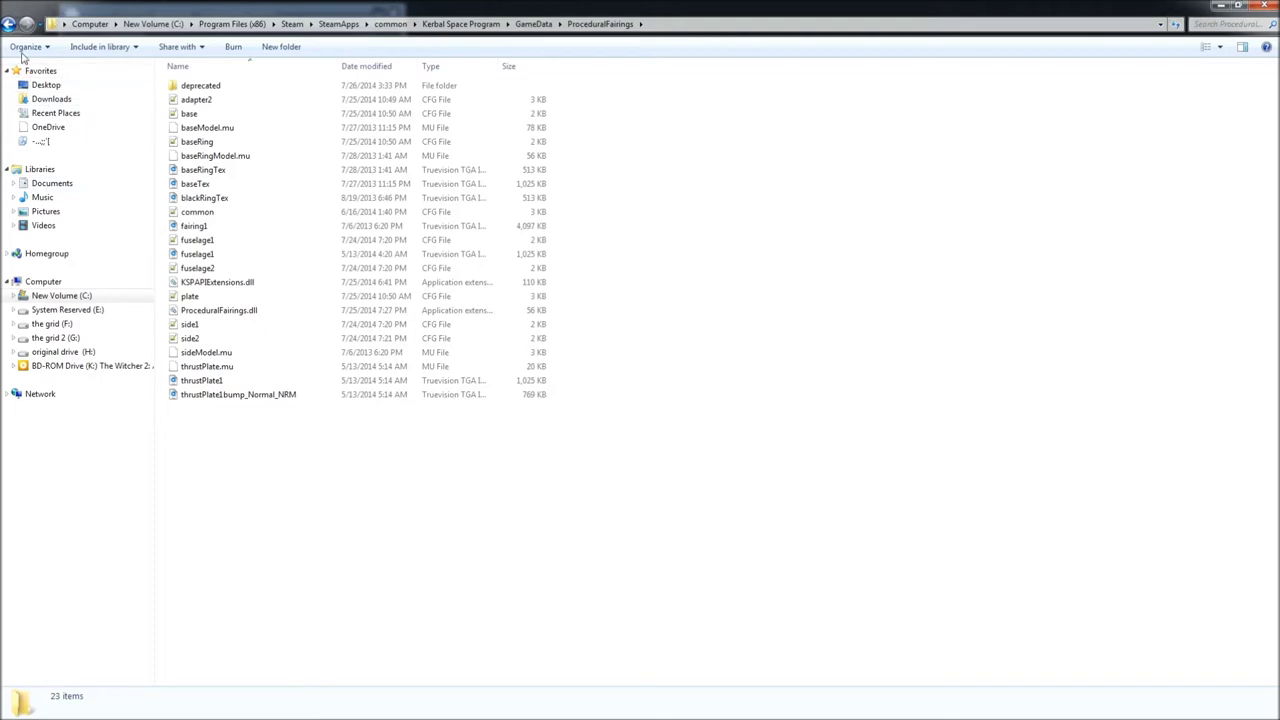
left_click(8, 24)
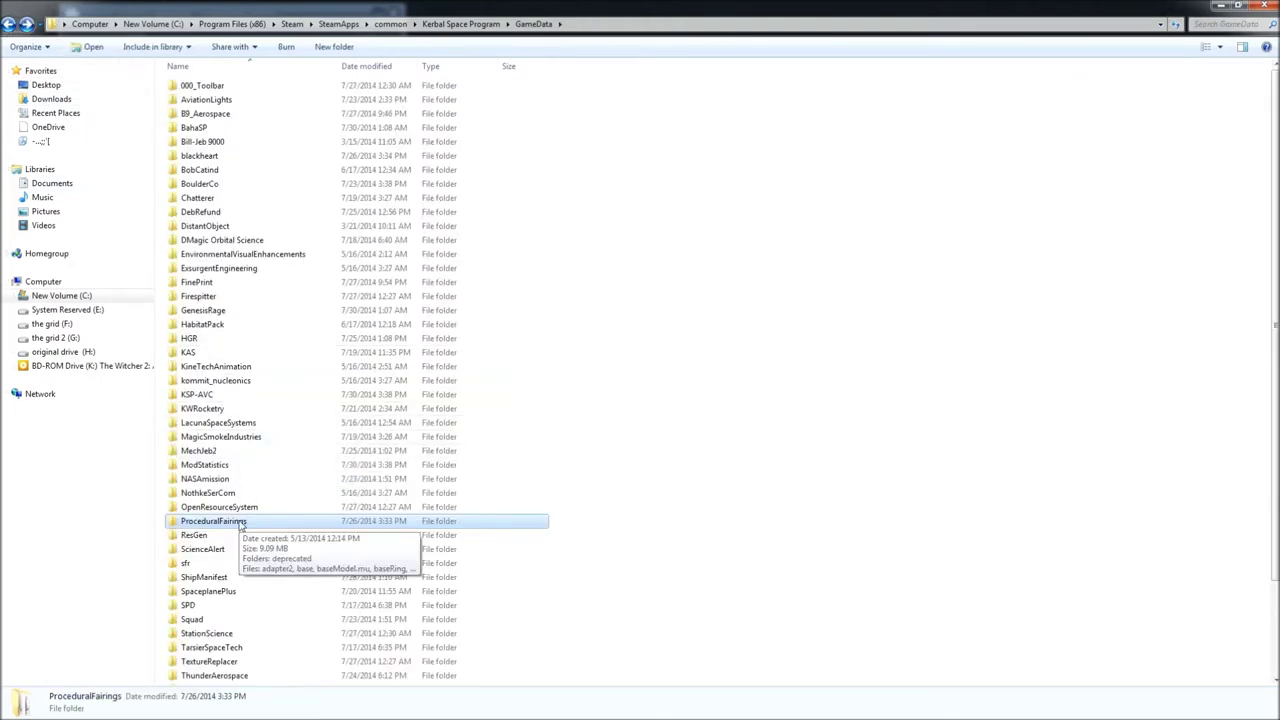
double_click(198, 158)
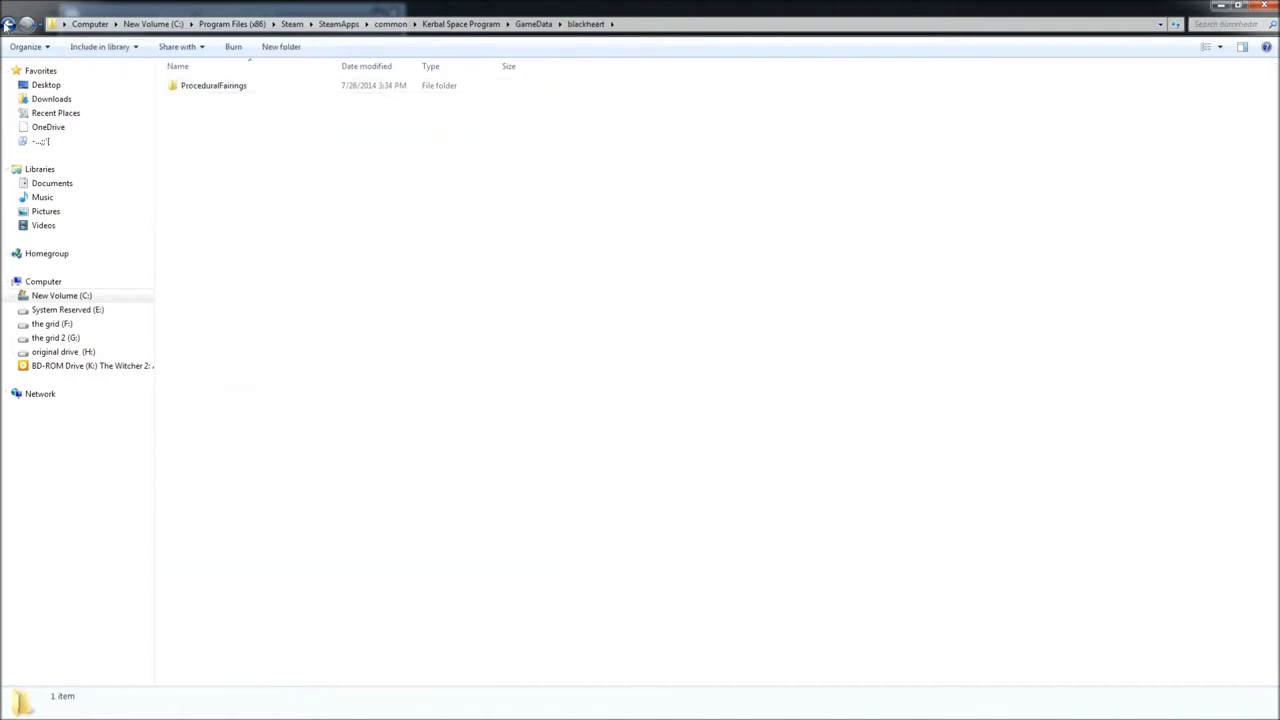
left_click(7, 25)
- View the files in the ResGen mod folder and return to GameData
scroll(222, 428, "down", 2)
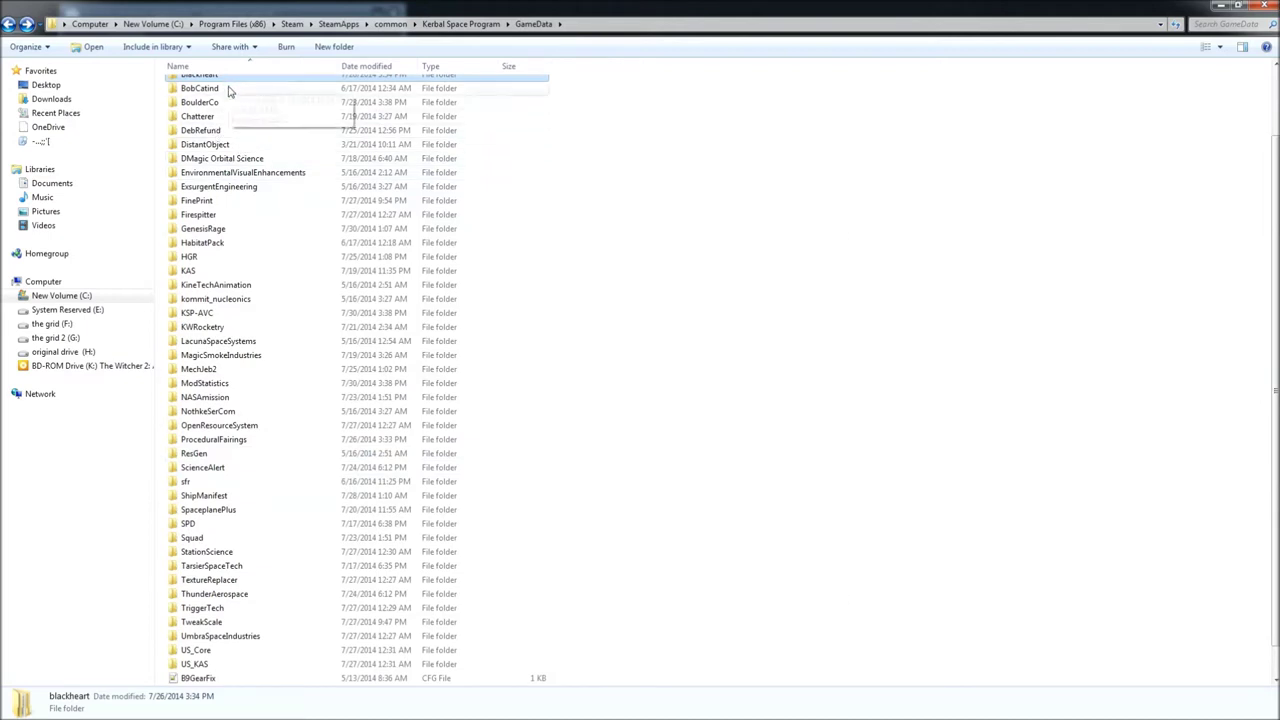
left_click(245, 460)
left_click(245, 460)
double_click(250, 456)
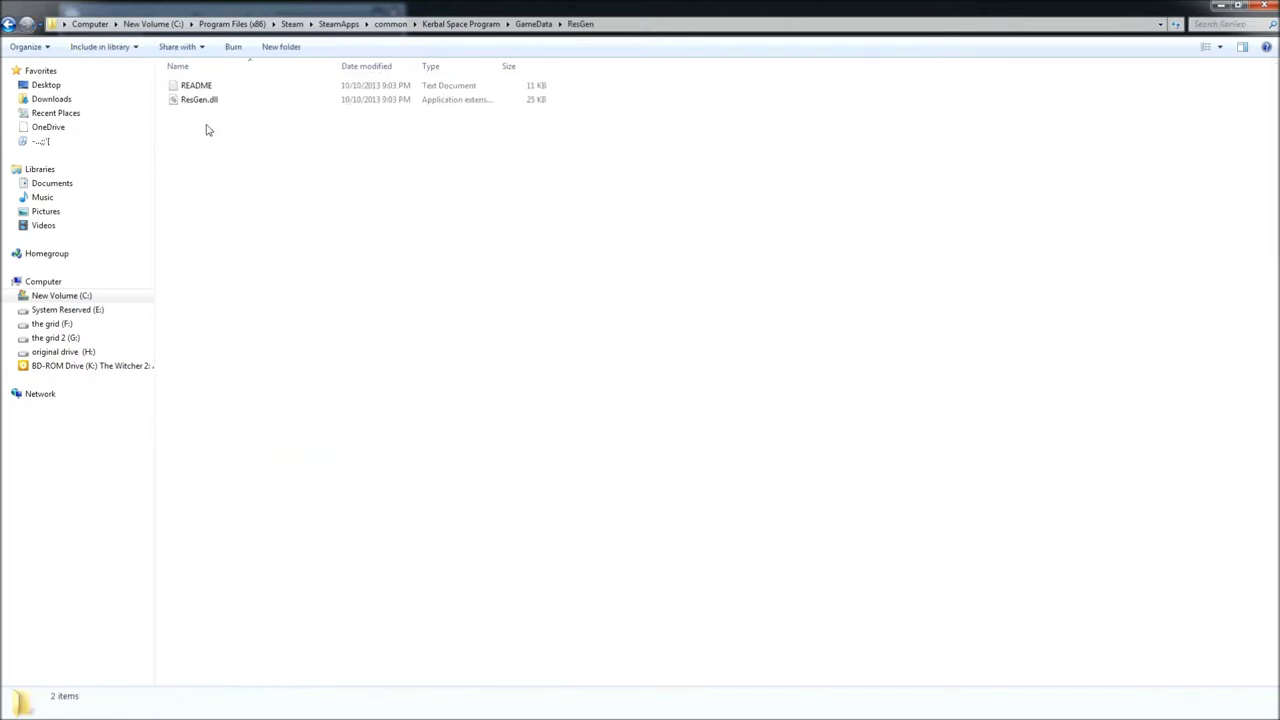
left_click(8, 25)
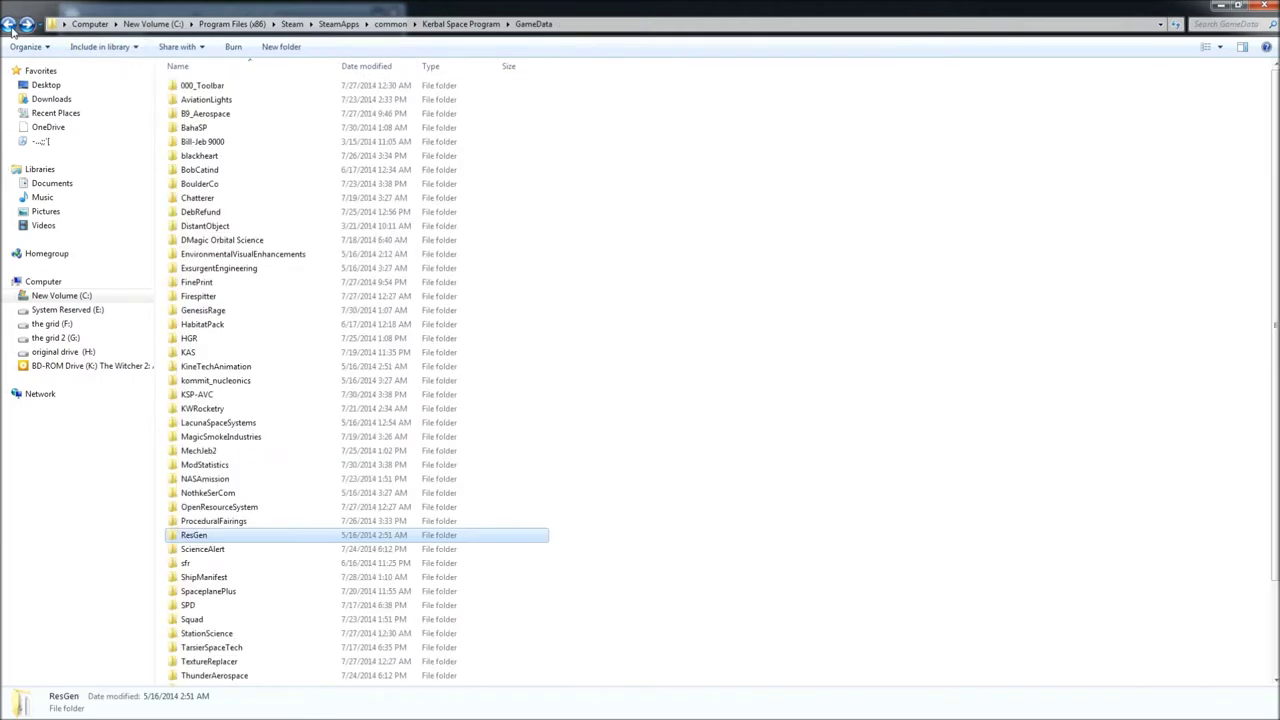
- Examine the Parts folder of the SPD mod and return to GameData
scroll(282, 335, "down", 2)
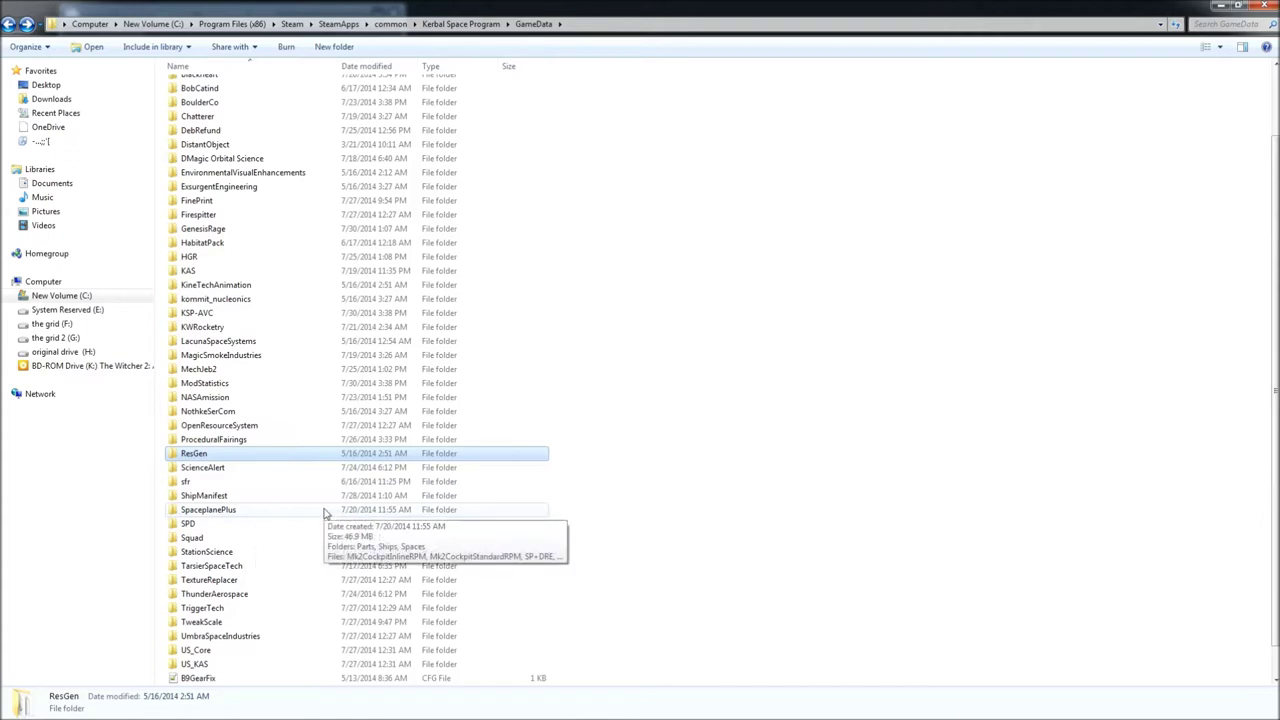
double_click(234, 526)
double_click(188, 89)
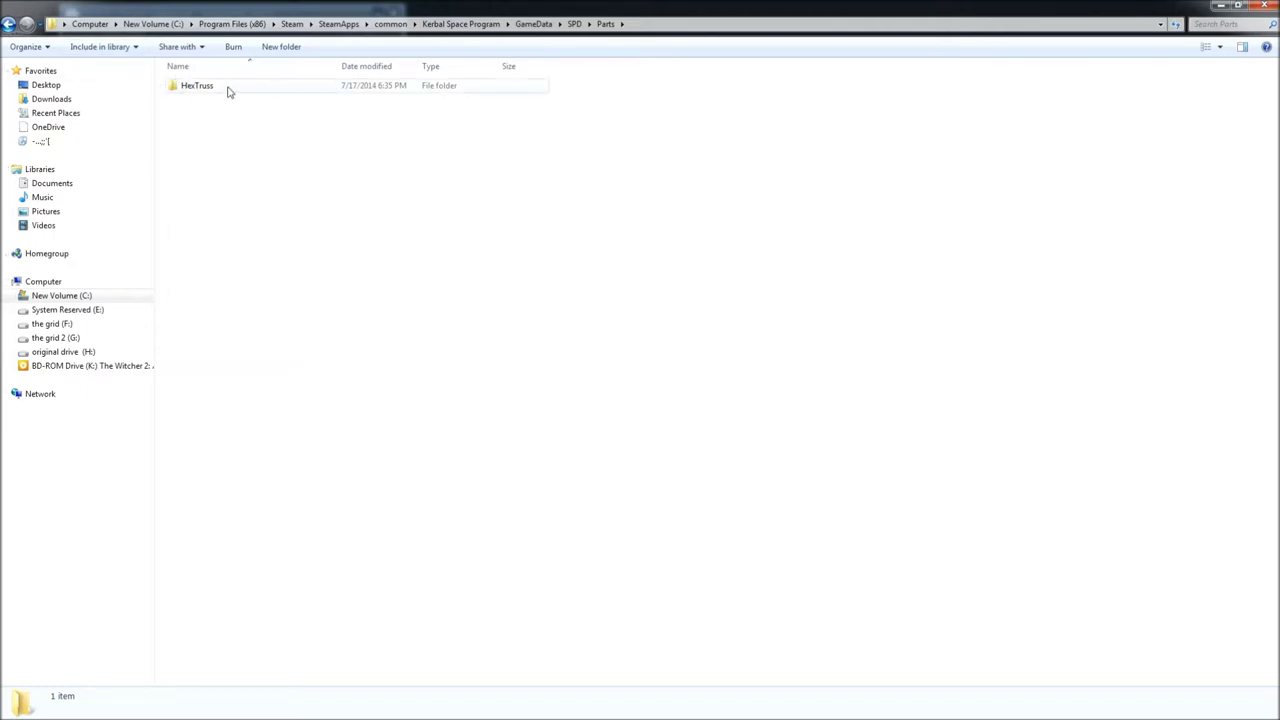
left_click(10, 25)
left_click(9, 25)
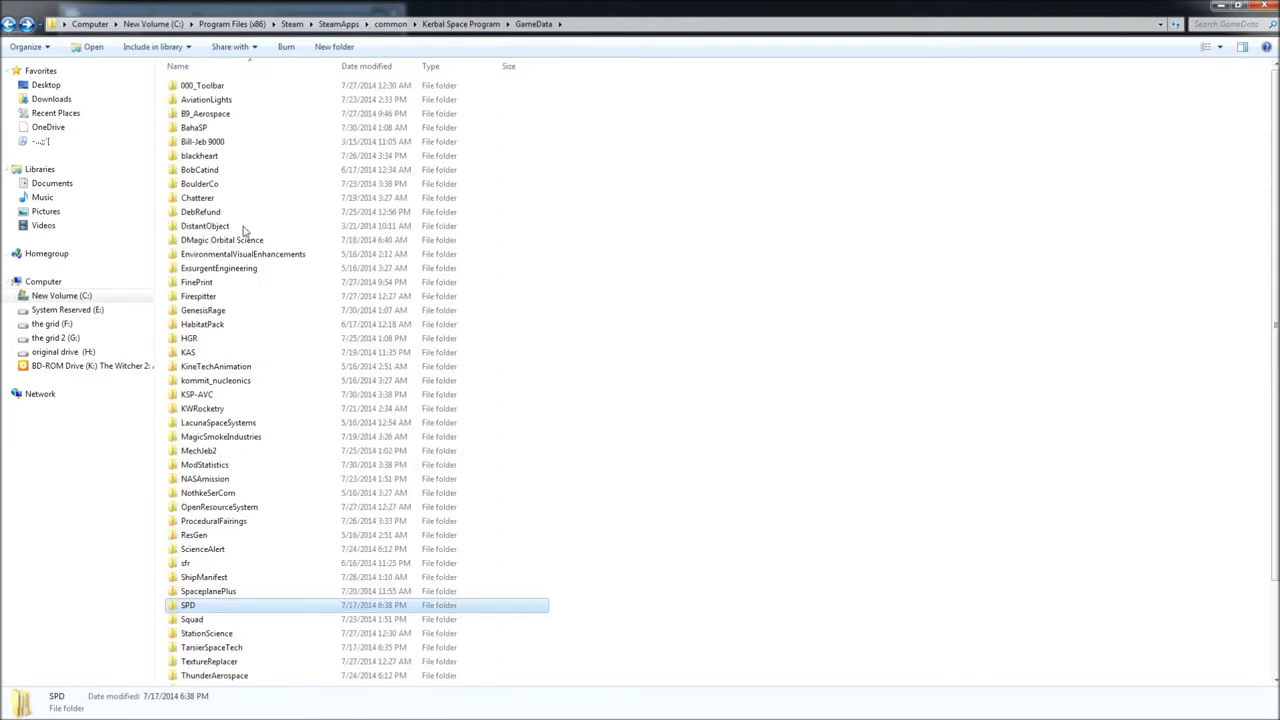
- Review the top-level contents of the TriggerTech and UmbraSpaceIndustries mod folders, returning to GameData
scroll(280, 320, "down", 3)
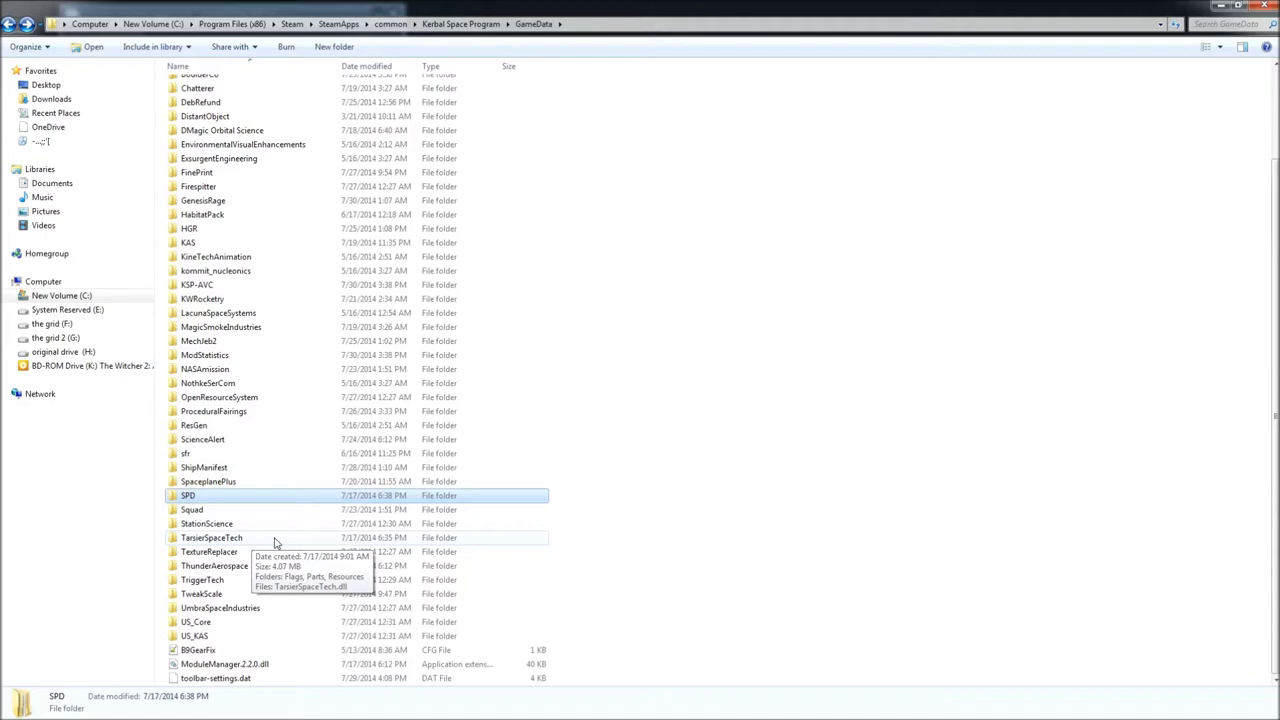
double_click(244, 582)
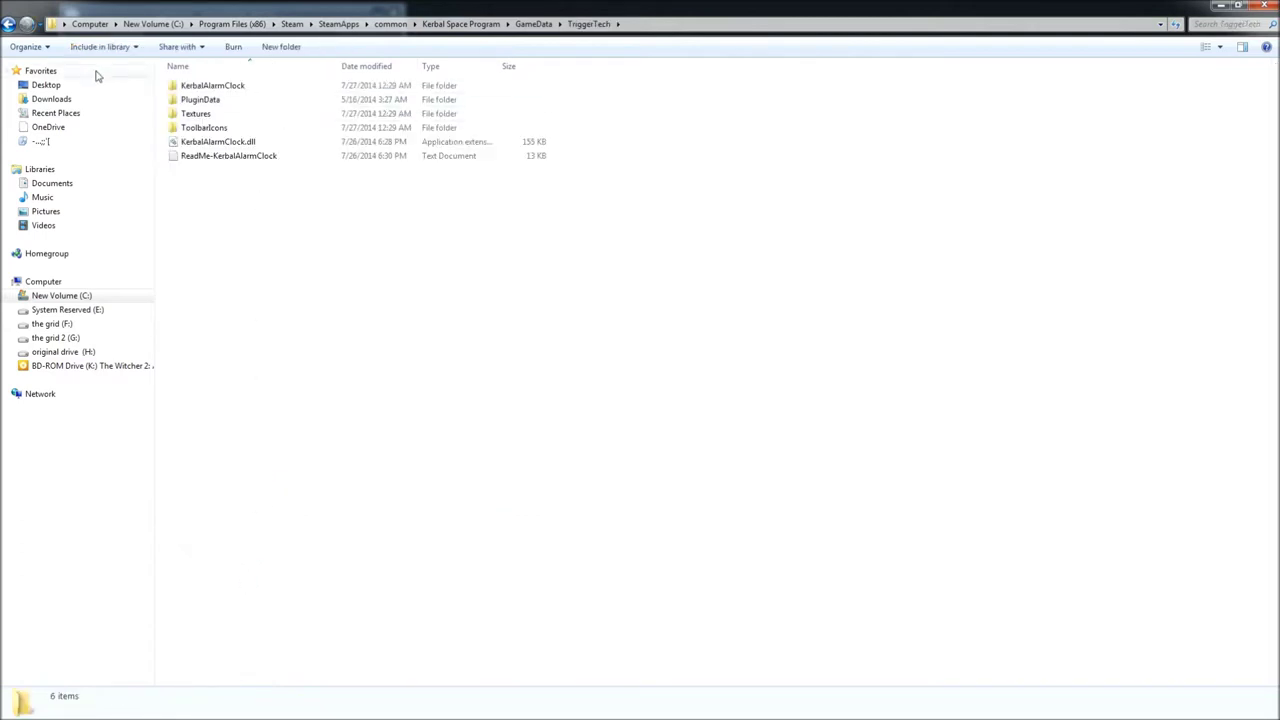
left_click(8, 24)
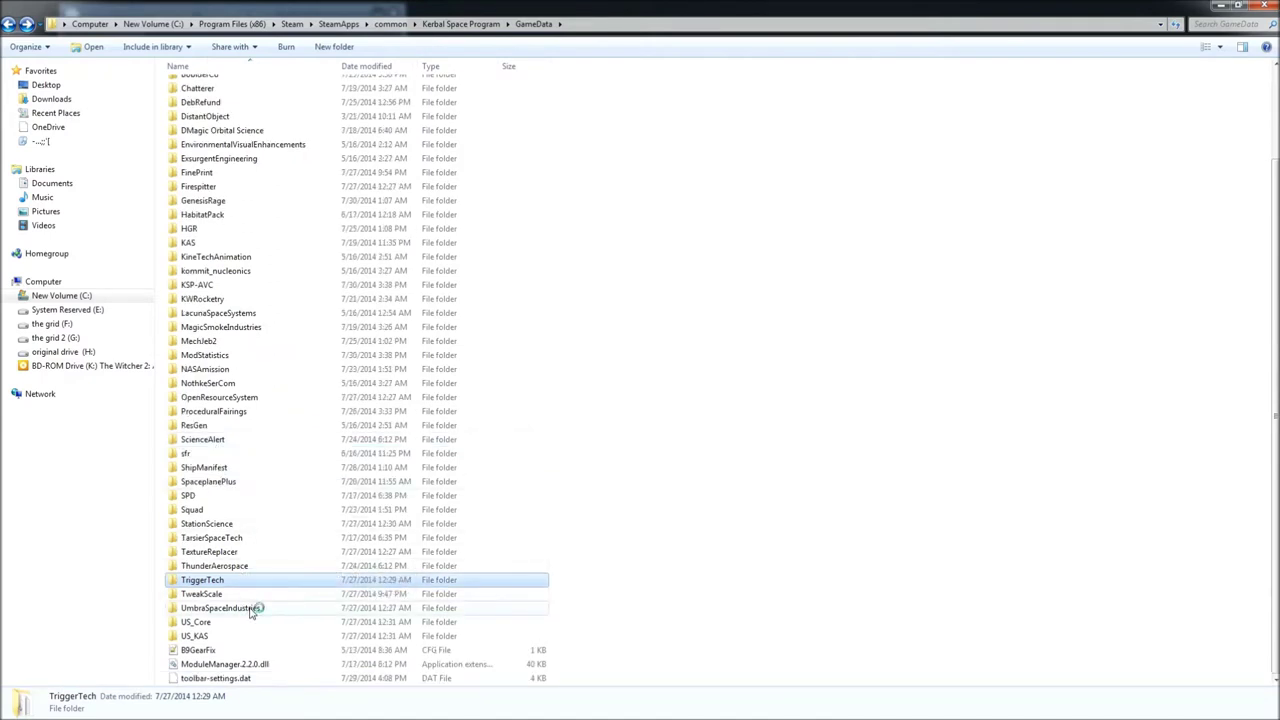
double_click(222, 608)
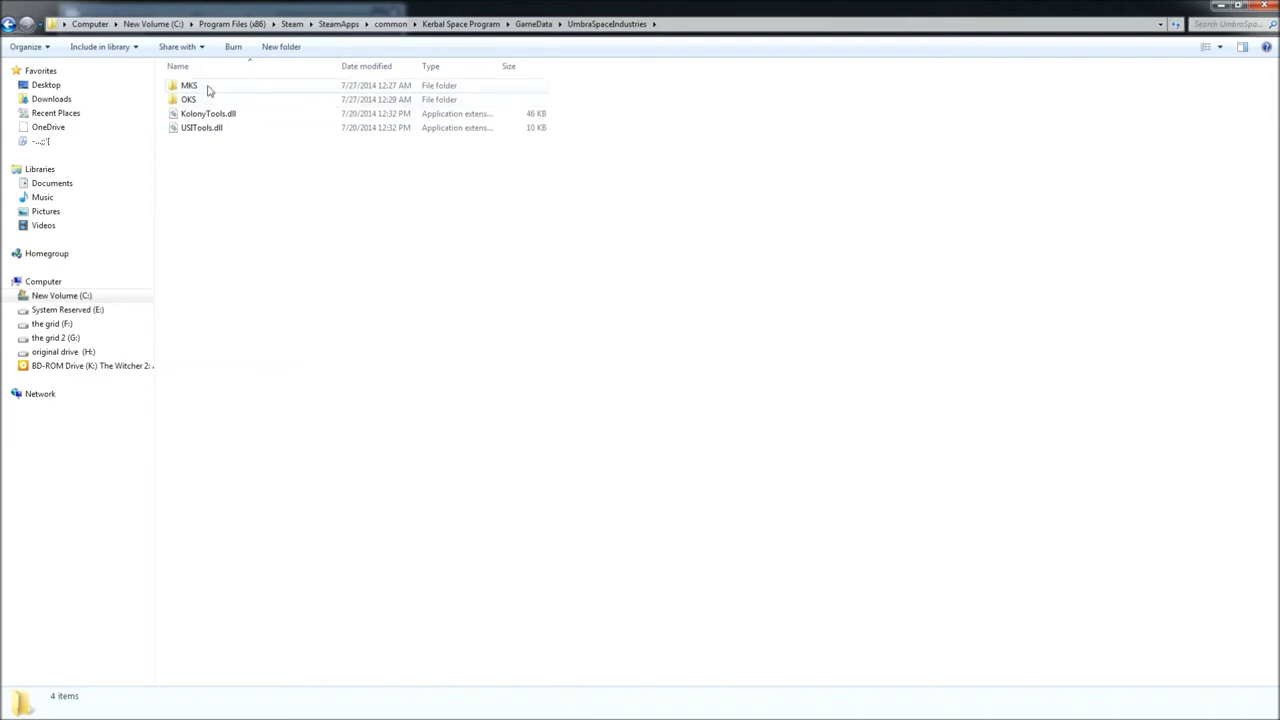
mouse_move(211, 91)
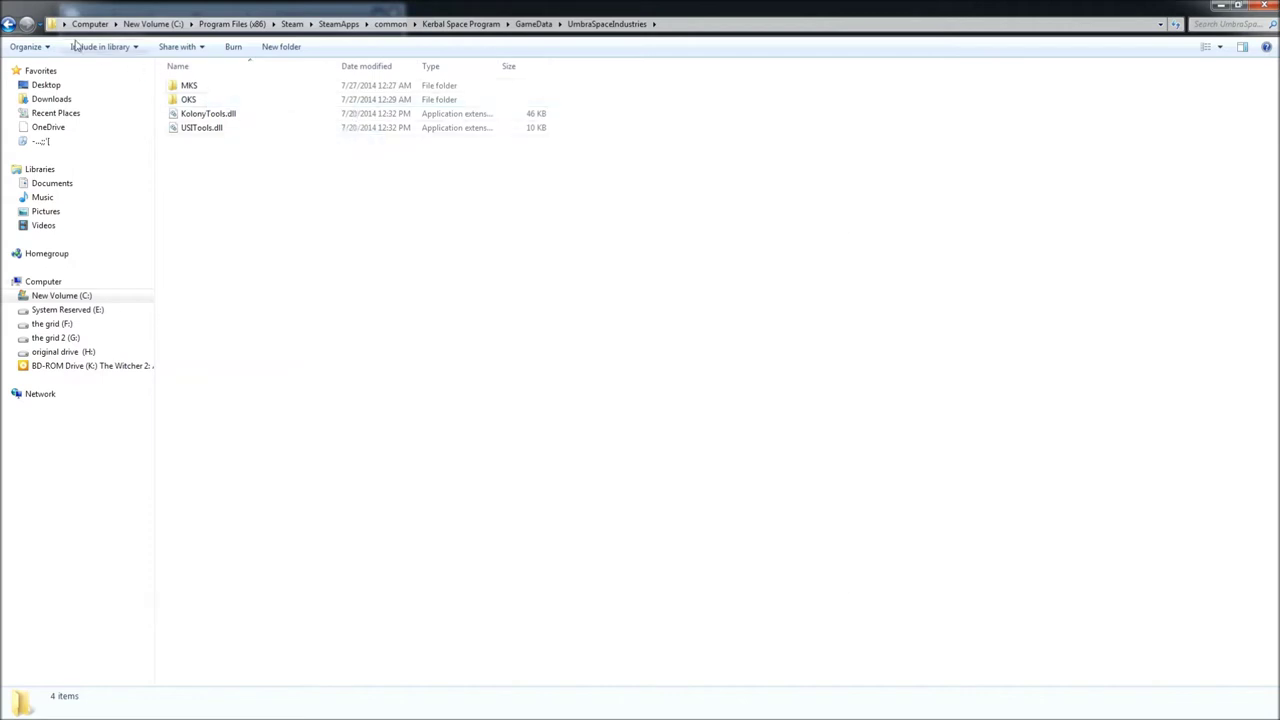
left_click(9, 24)
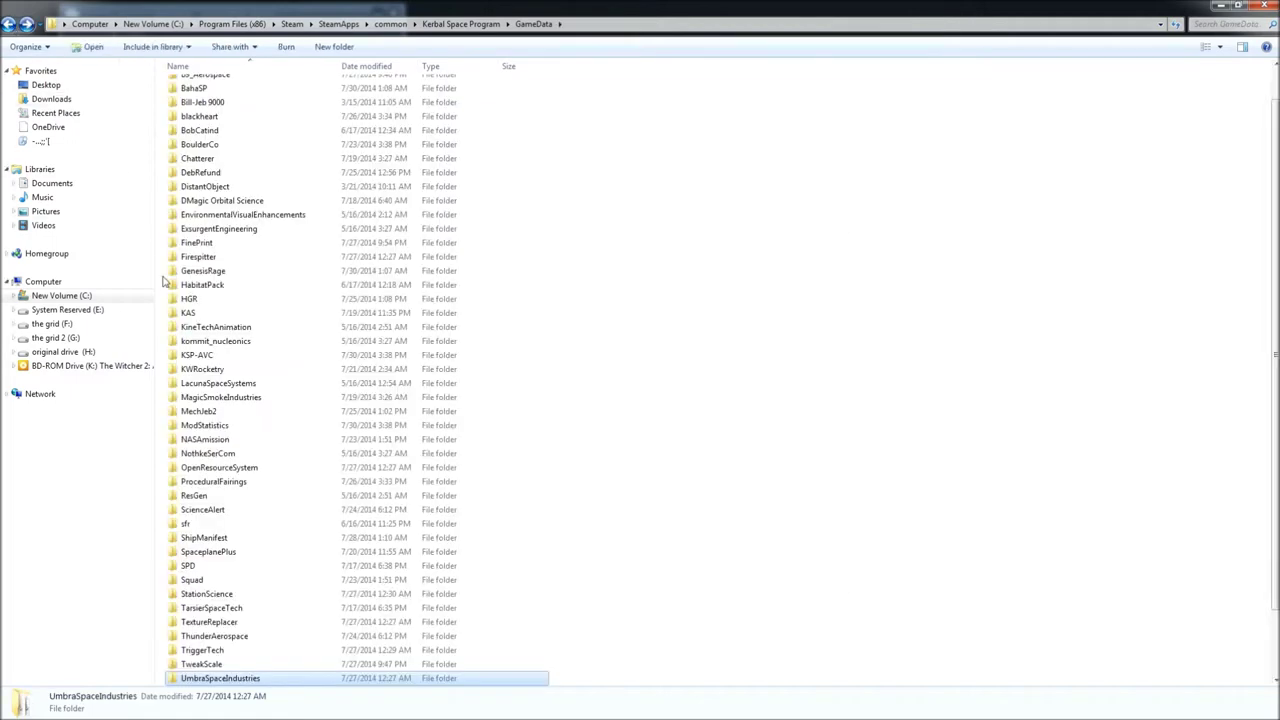
- Scan the remaining entries in GameData and go back to the Kerbal Space Program folder
scroll(167, 285, "down", 2)
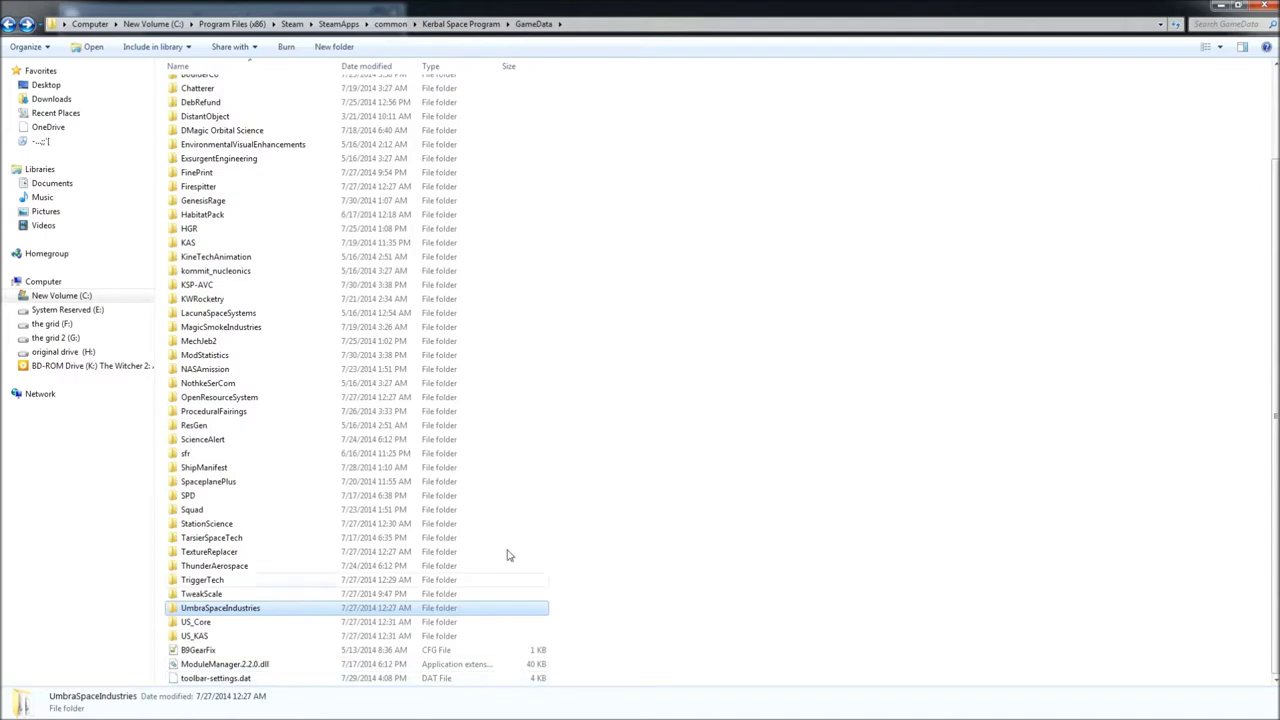
scroll(535, 524, "up", 3)
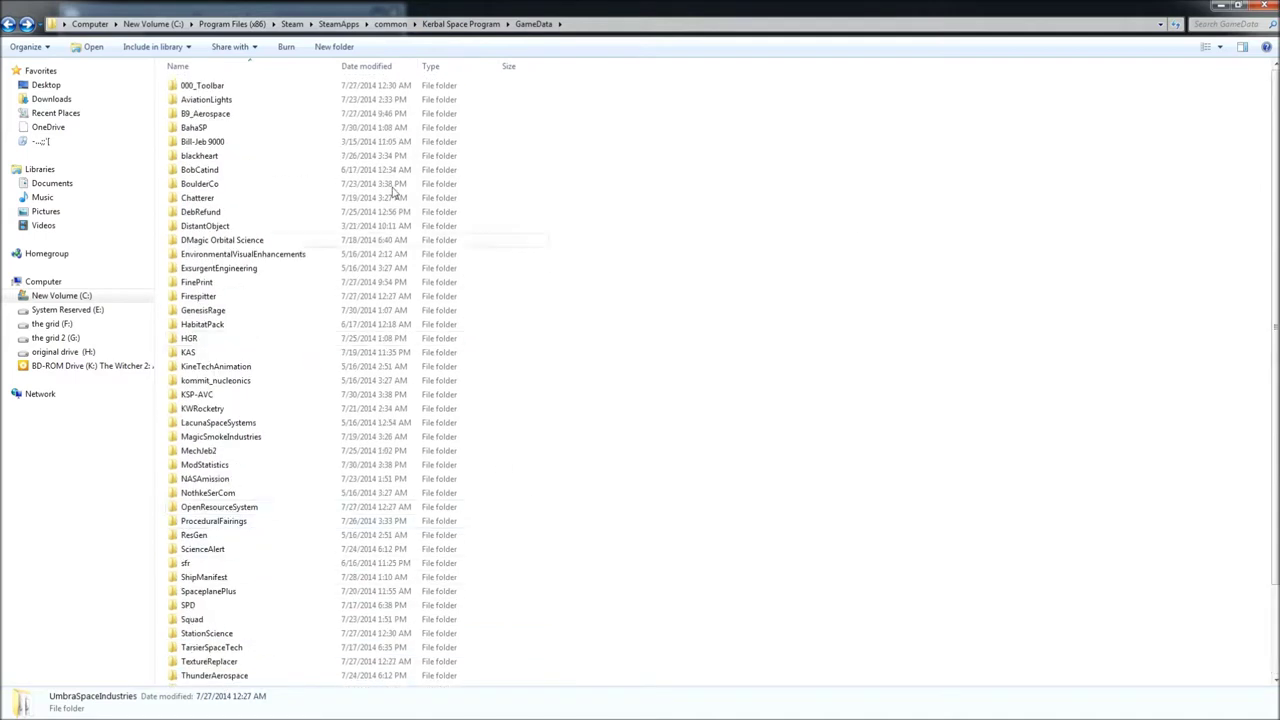
left_click(8, 24)
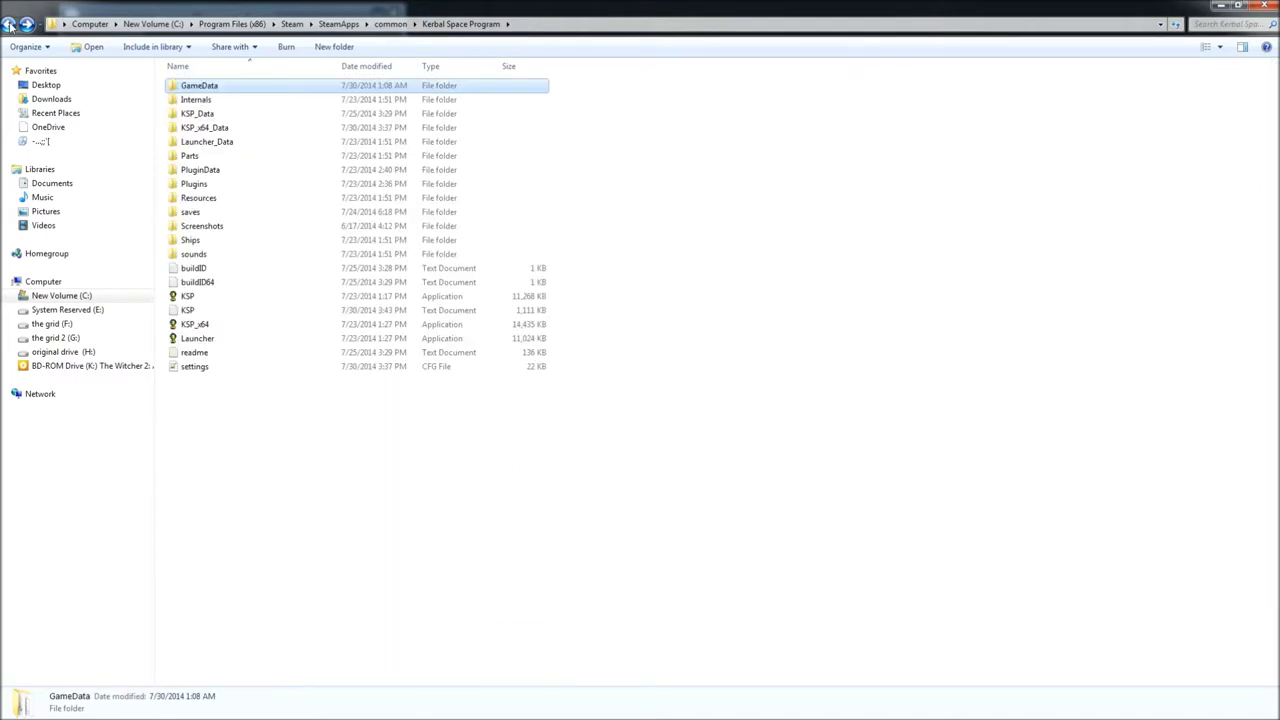
- Switch to Task Manager, examine its CPU and memory performance graphs maximized, and restore it to a smaller window
mouse_move(233, 91)
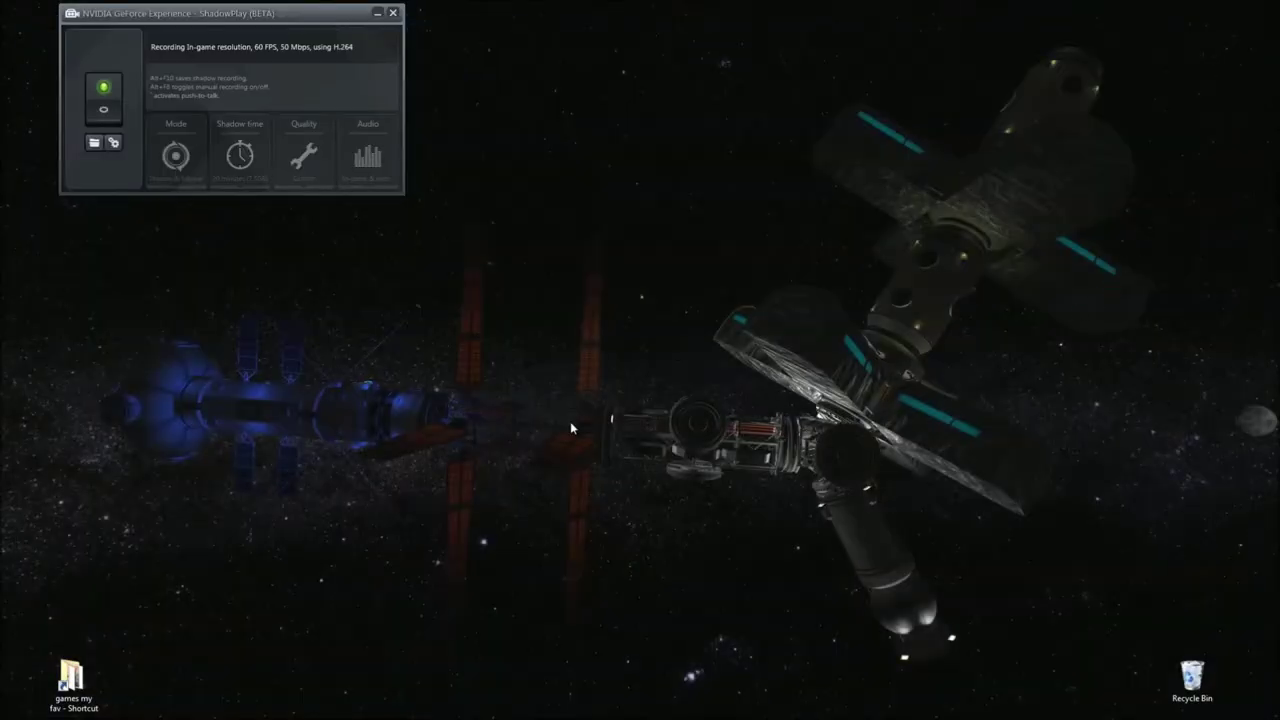
mouse_move(2, 410)
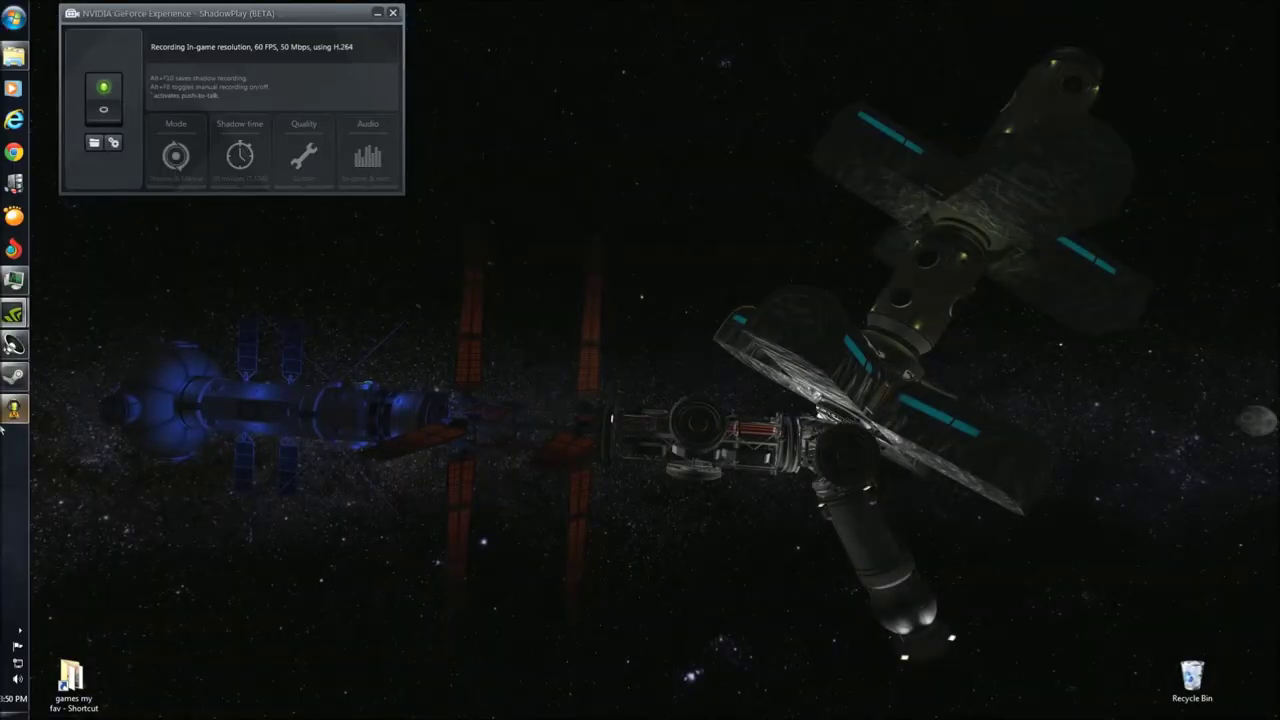
left_click(14, 282)
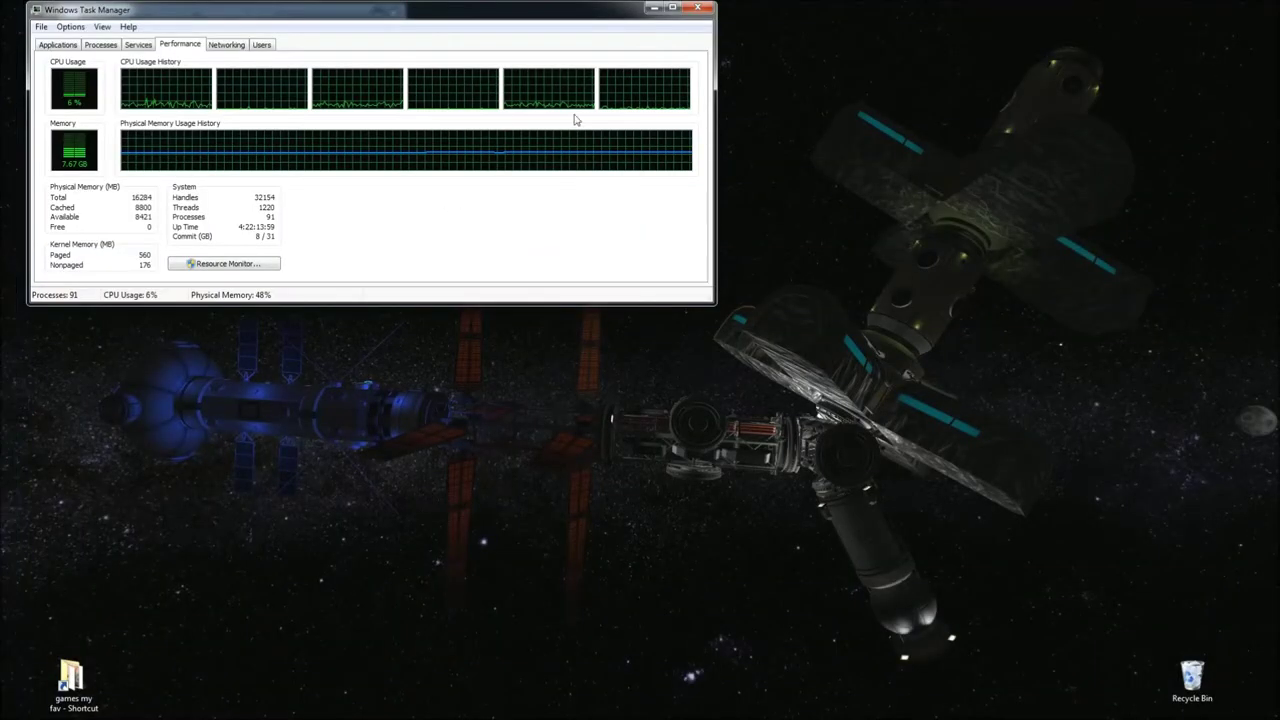
left_click(672, 8)
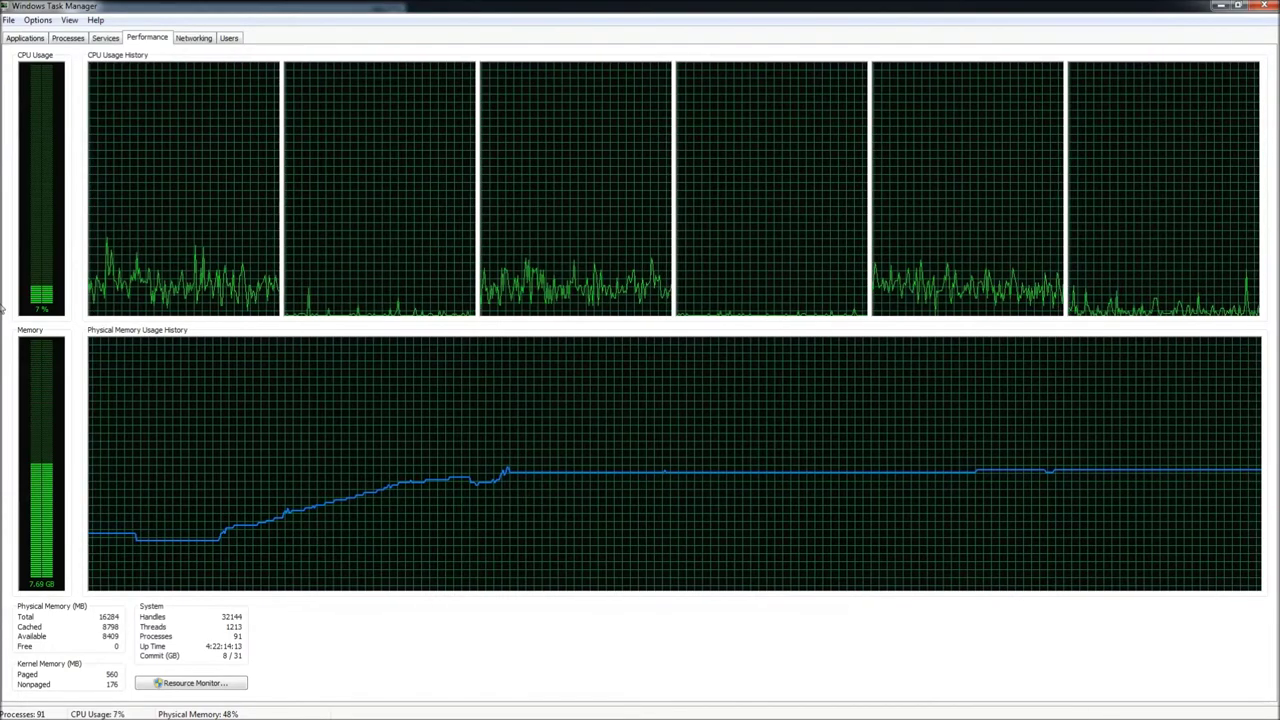
left_click_drag(451, 14, 737, 92)
mouse_move(3, 481)
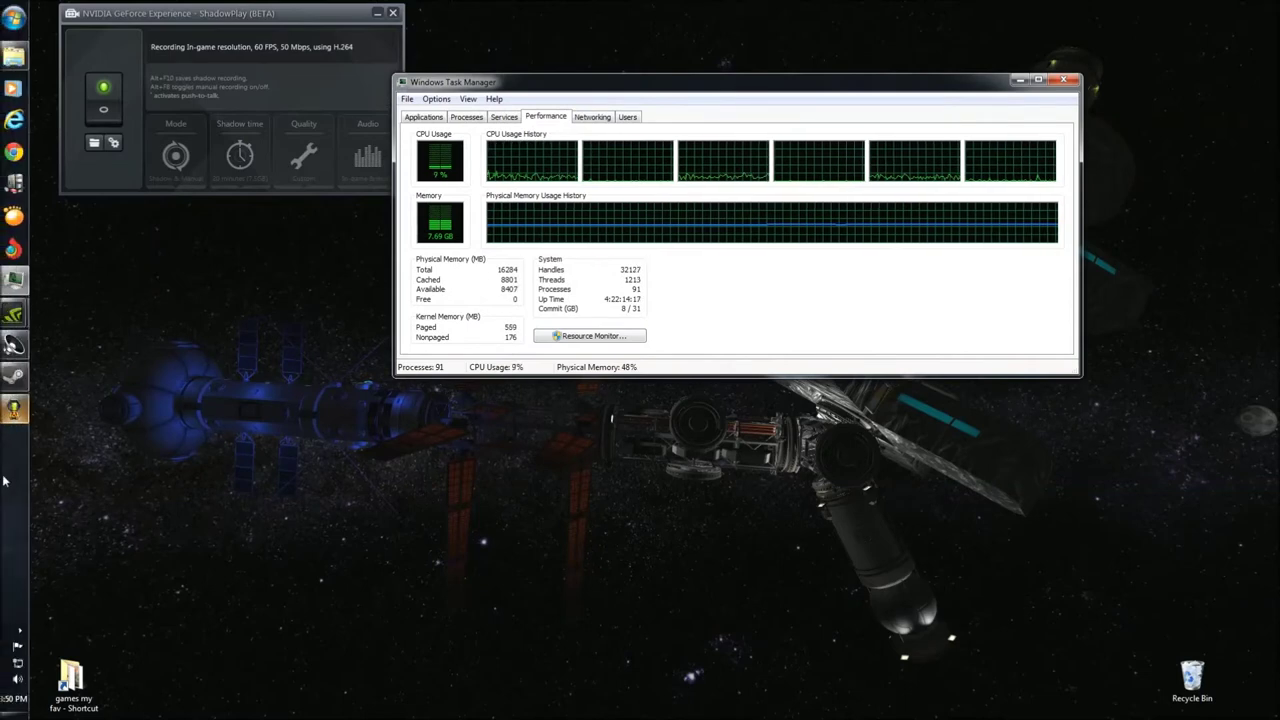
left_click(19, 631)
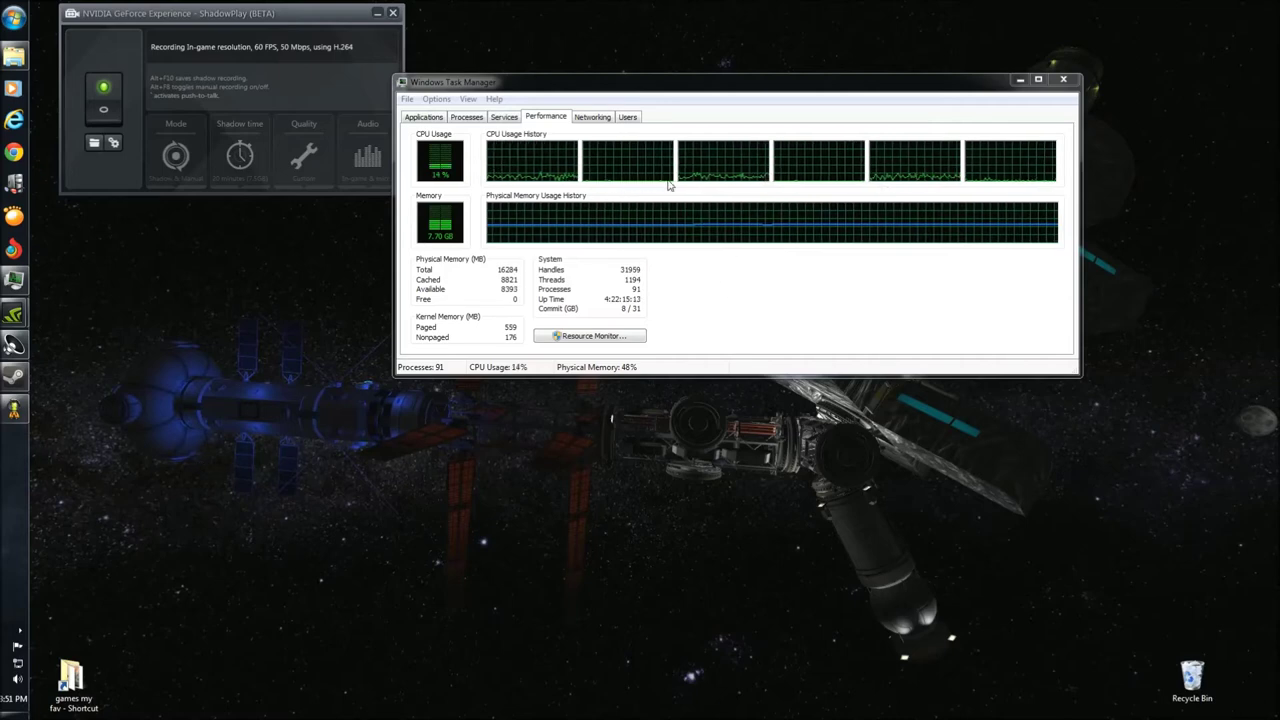
- Minimize Task Manager and switch to the running Kerbal Space Program game
left_click(1019, 80)
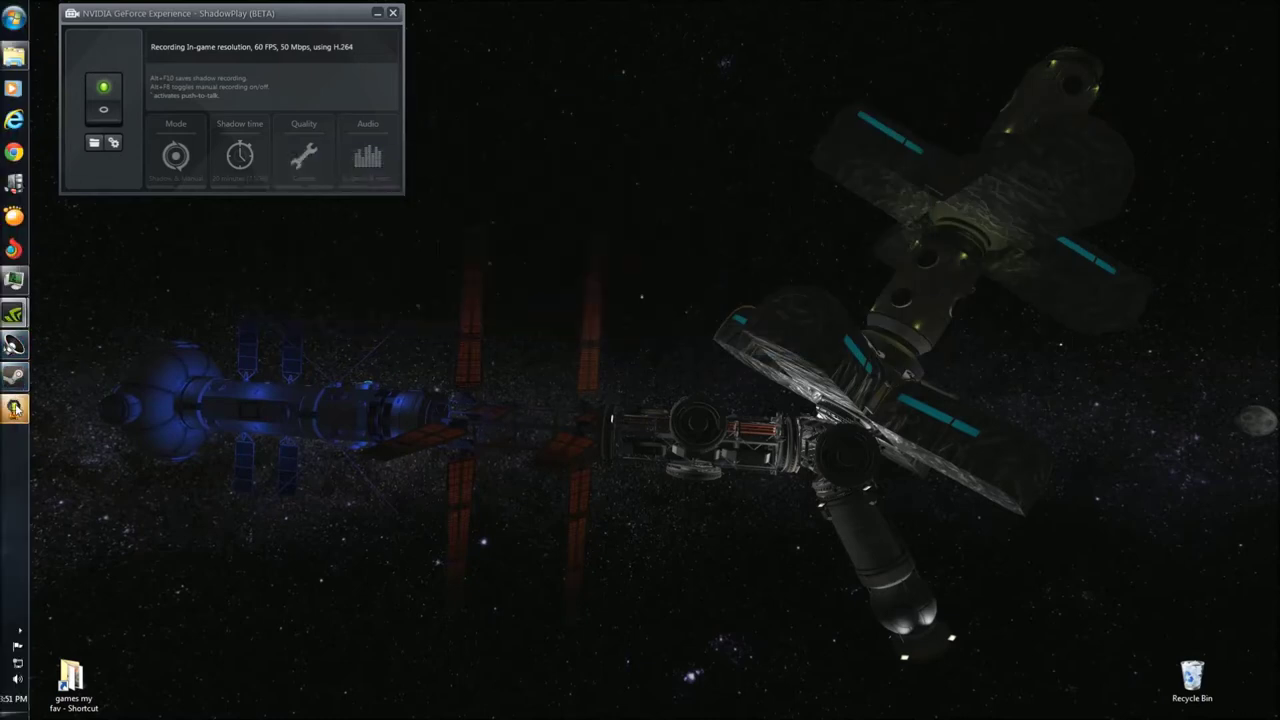
left_click(15, 408)
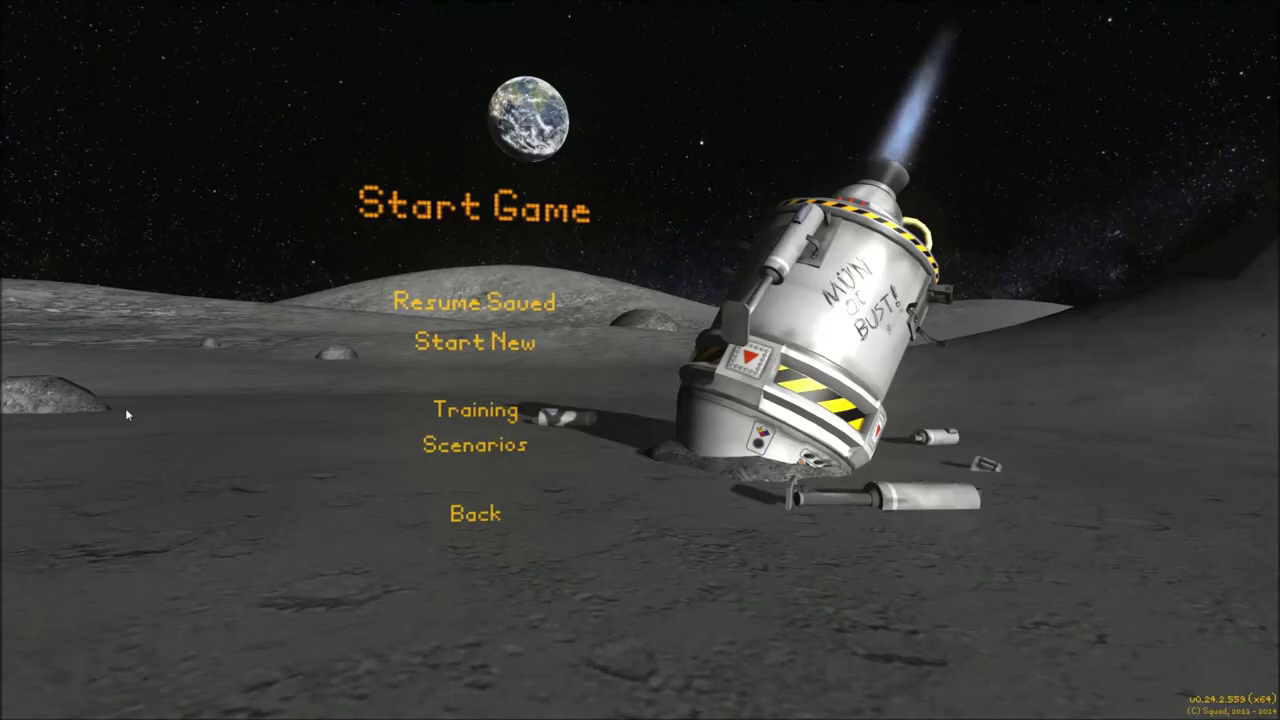
- Resume the saved game named KAR
left_click(462, 307)
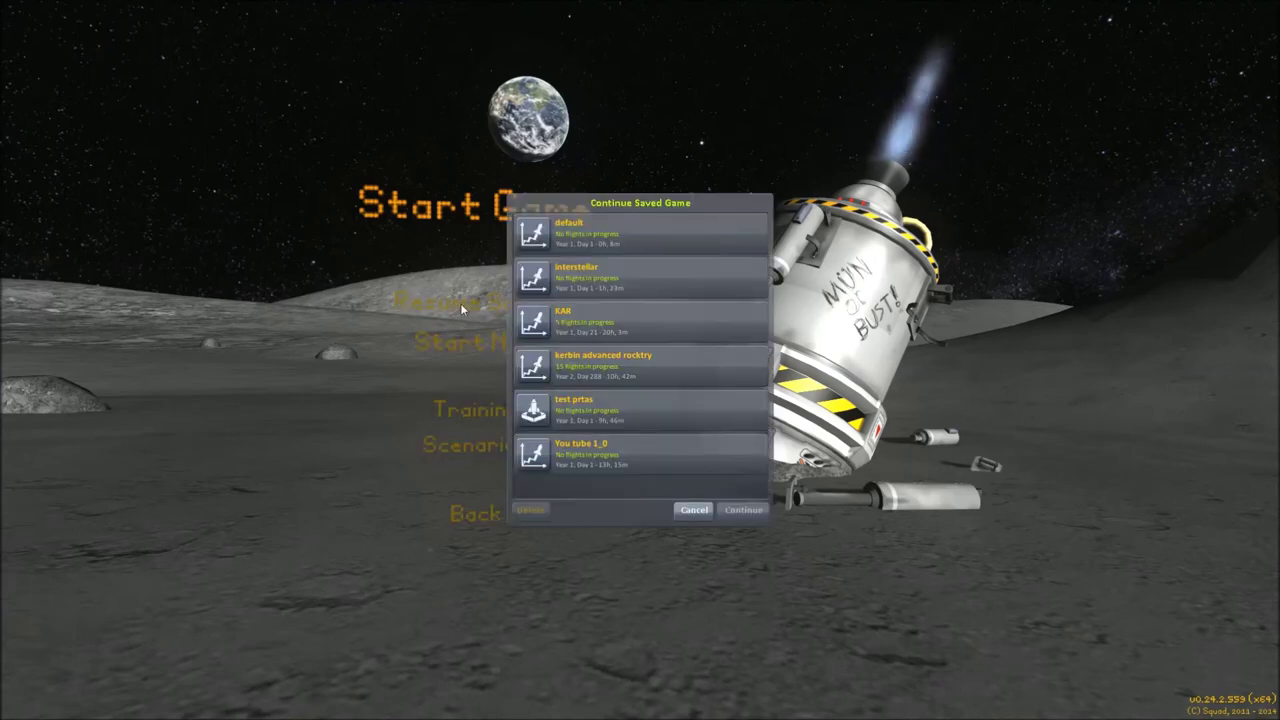
left_click(657, 322)
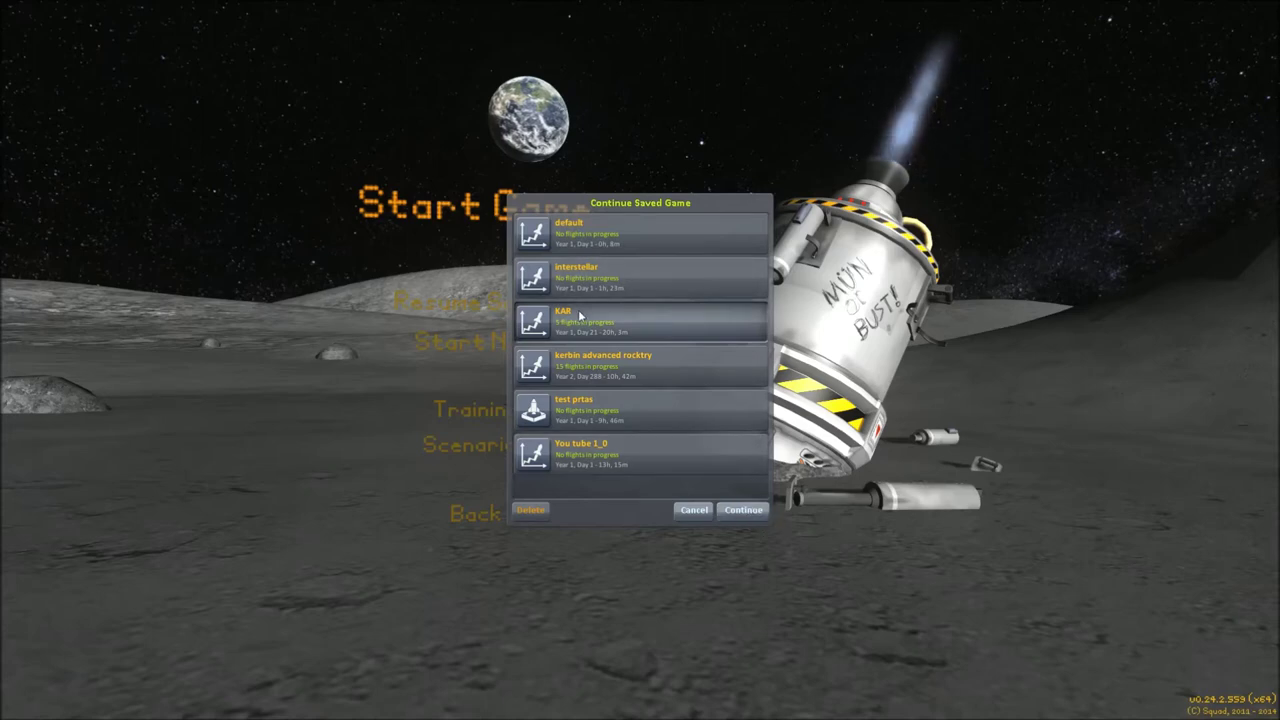
left_click(740, 511)
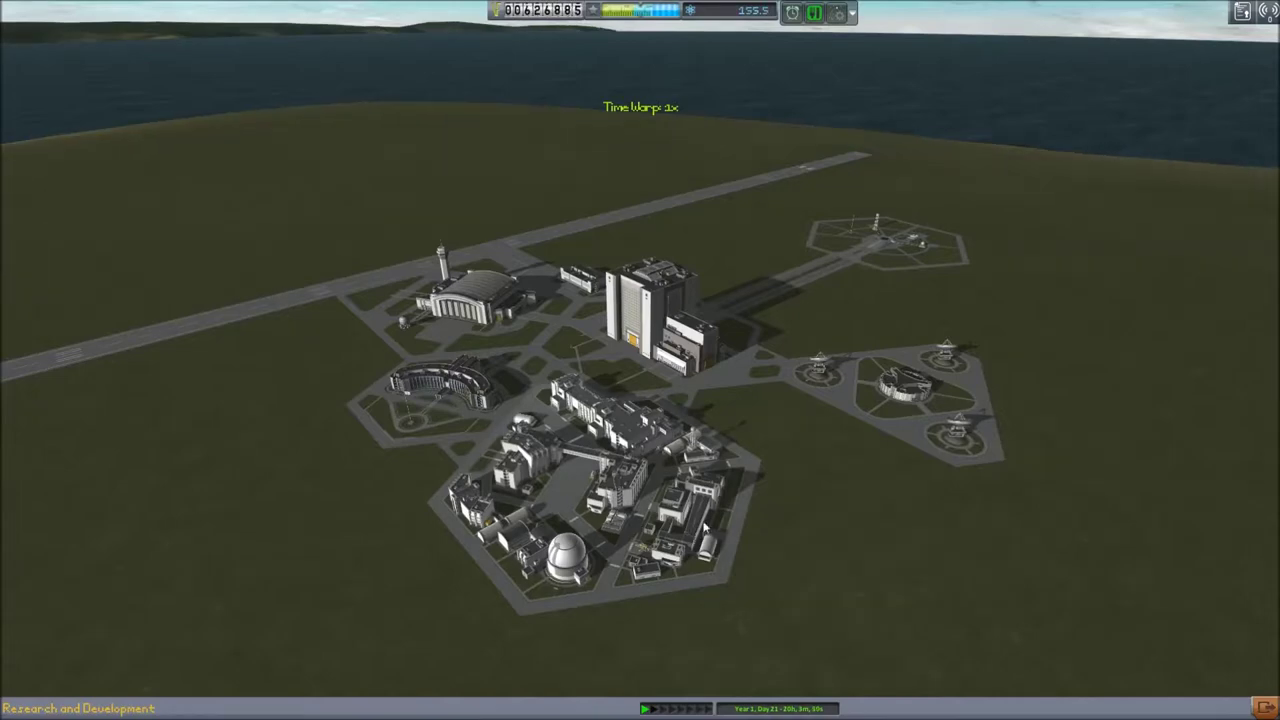
- Open the Tracking Station and take control of the Minmus Mint Probe
left_click(885, 391)
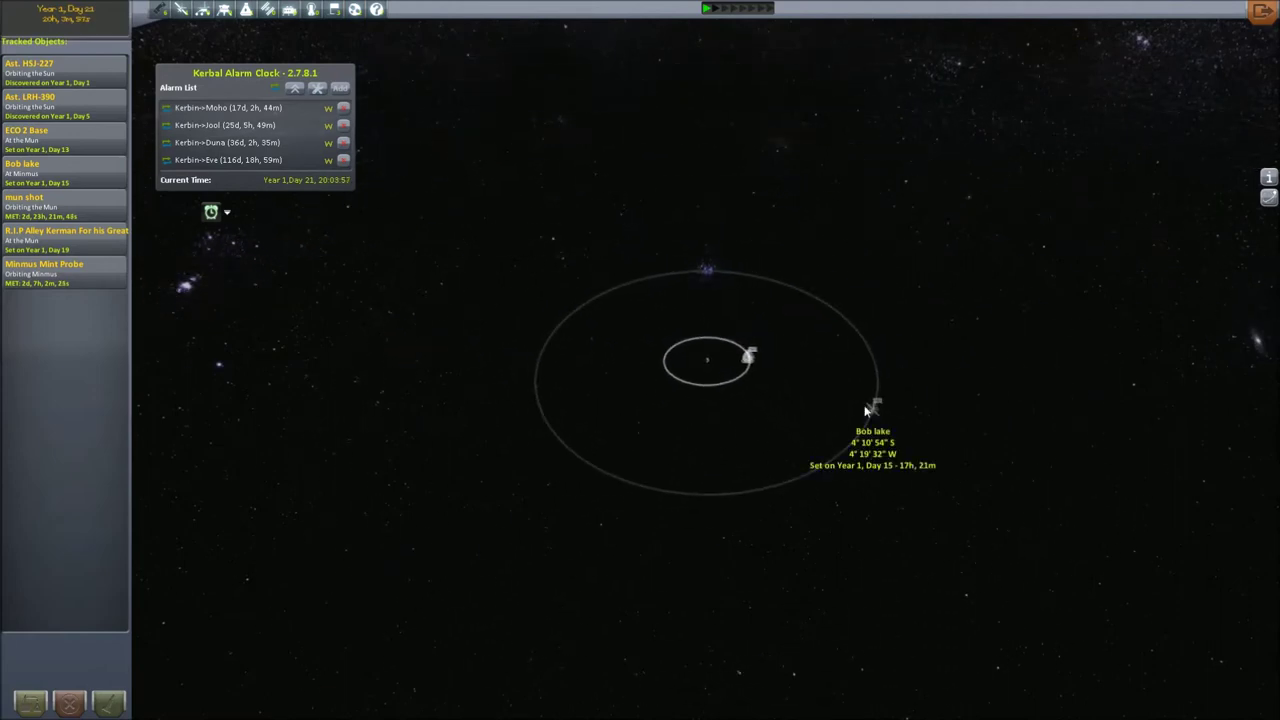
double_click(871, 408)
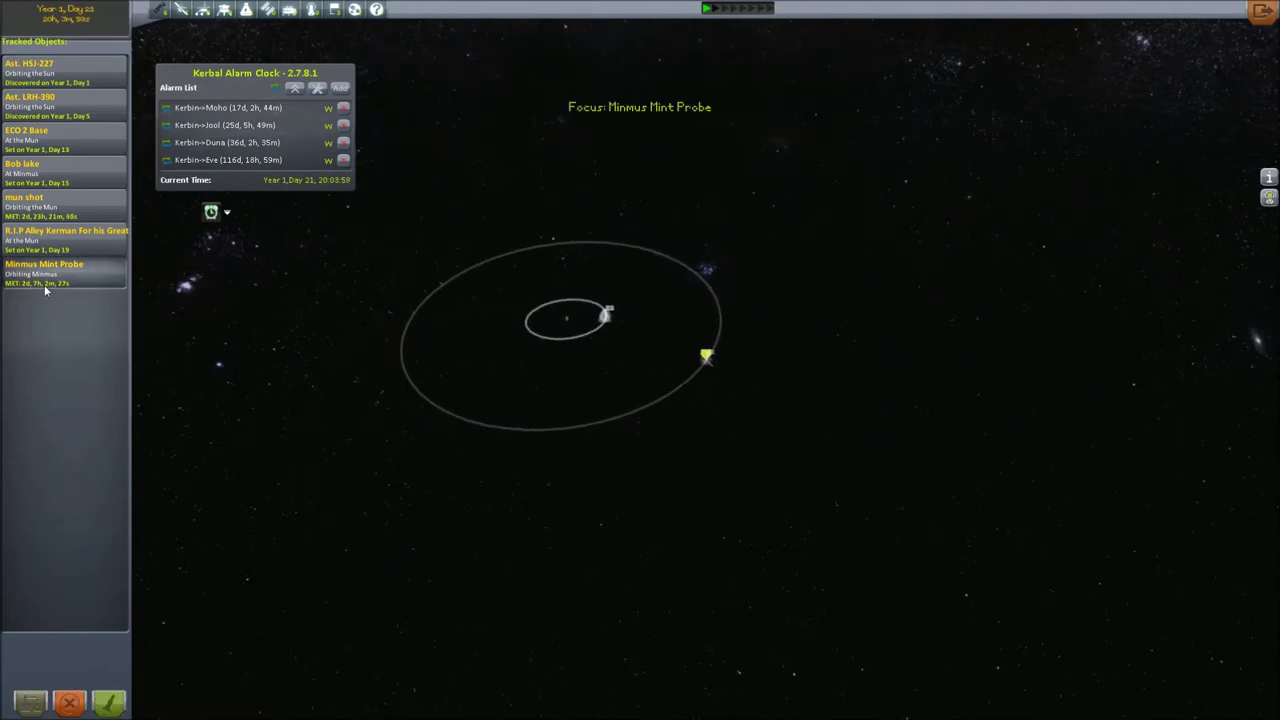
left_click(108, 702)
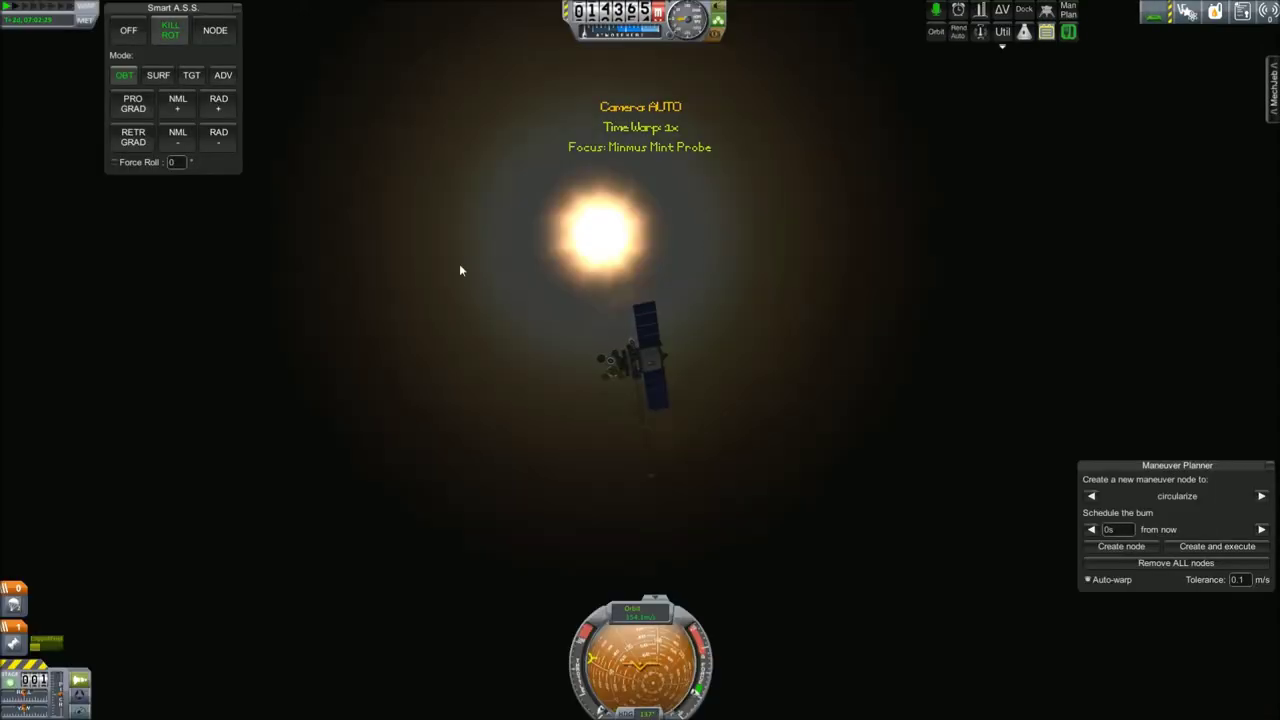
- Collect solar particles with the probe's Solar Particle Collector and keep the experiment data
key("Left")
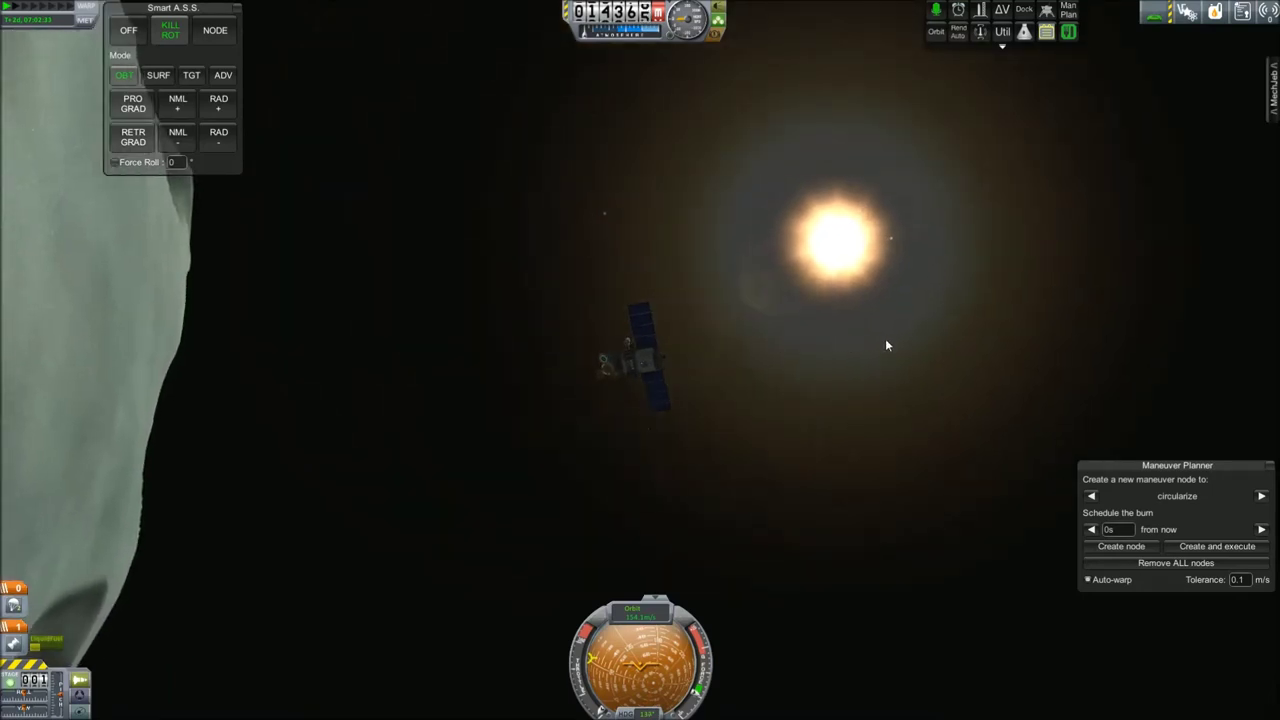
key("Left")
key("Left")
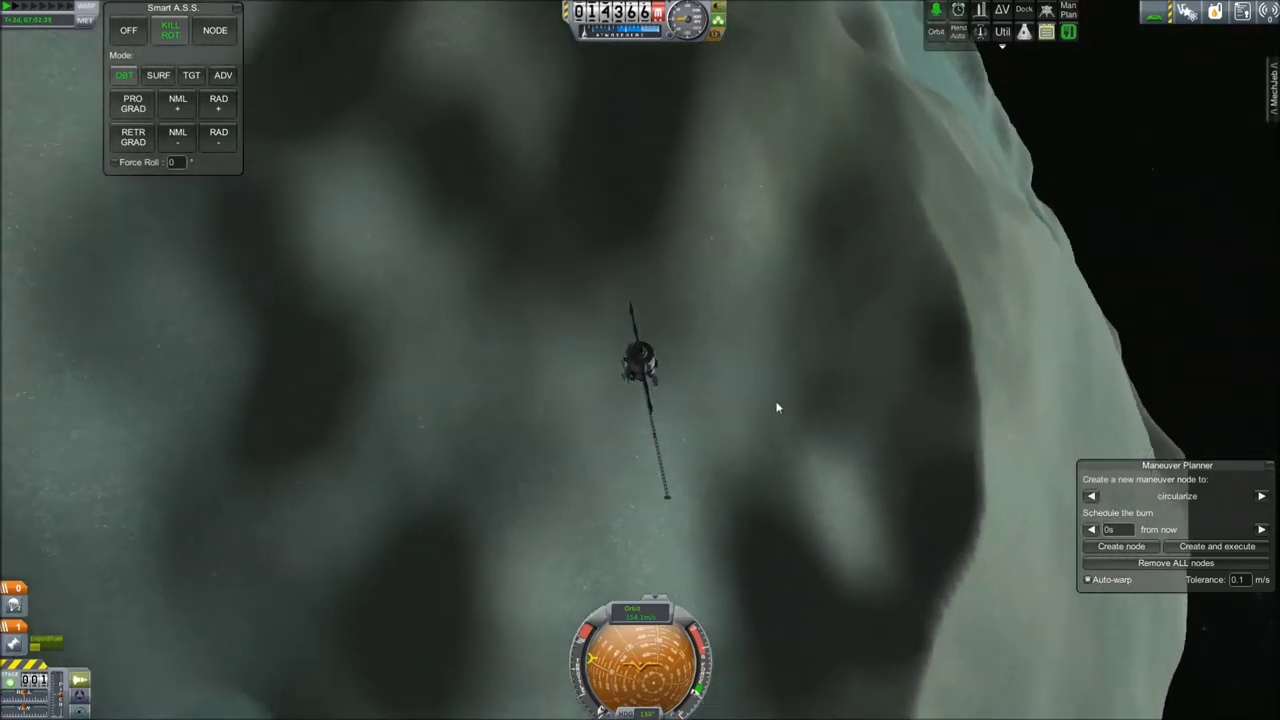
key("Left")
key("Left")
scroll(831, 443, "up", 5)
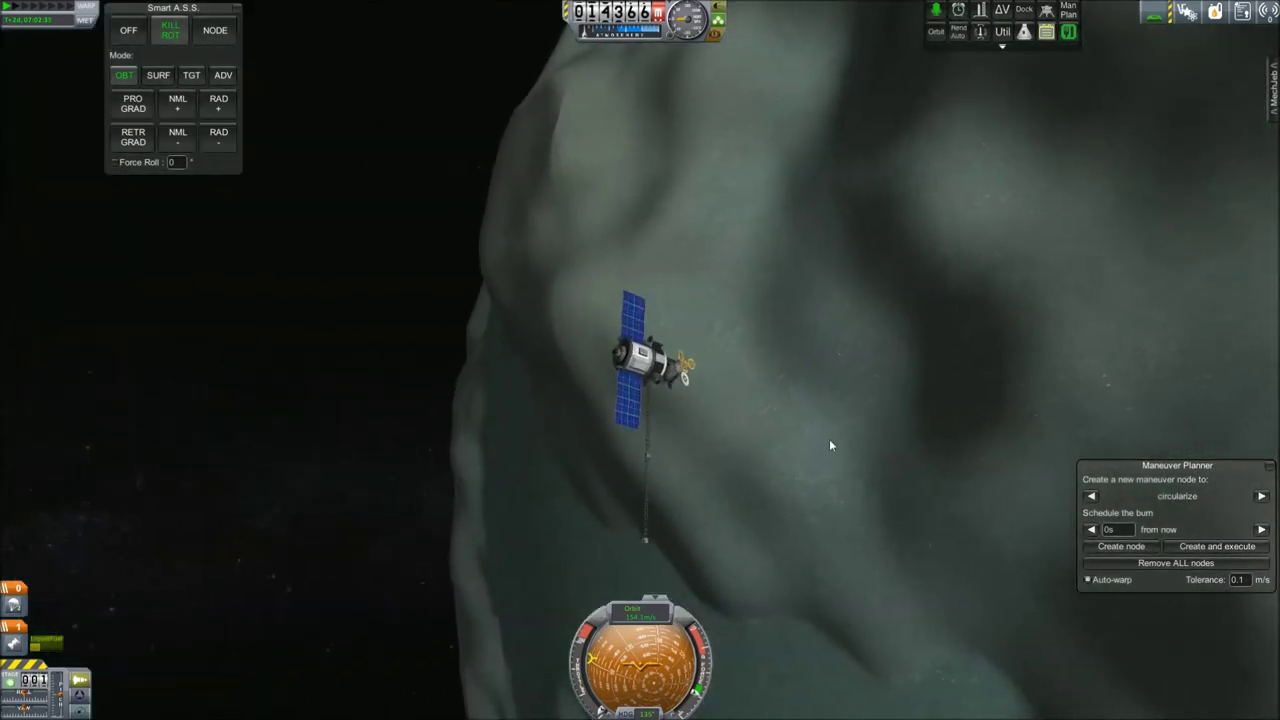
key("Left")
key("Left")
scroll(689, 393, "up", 5)
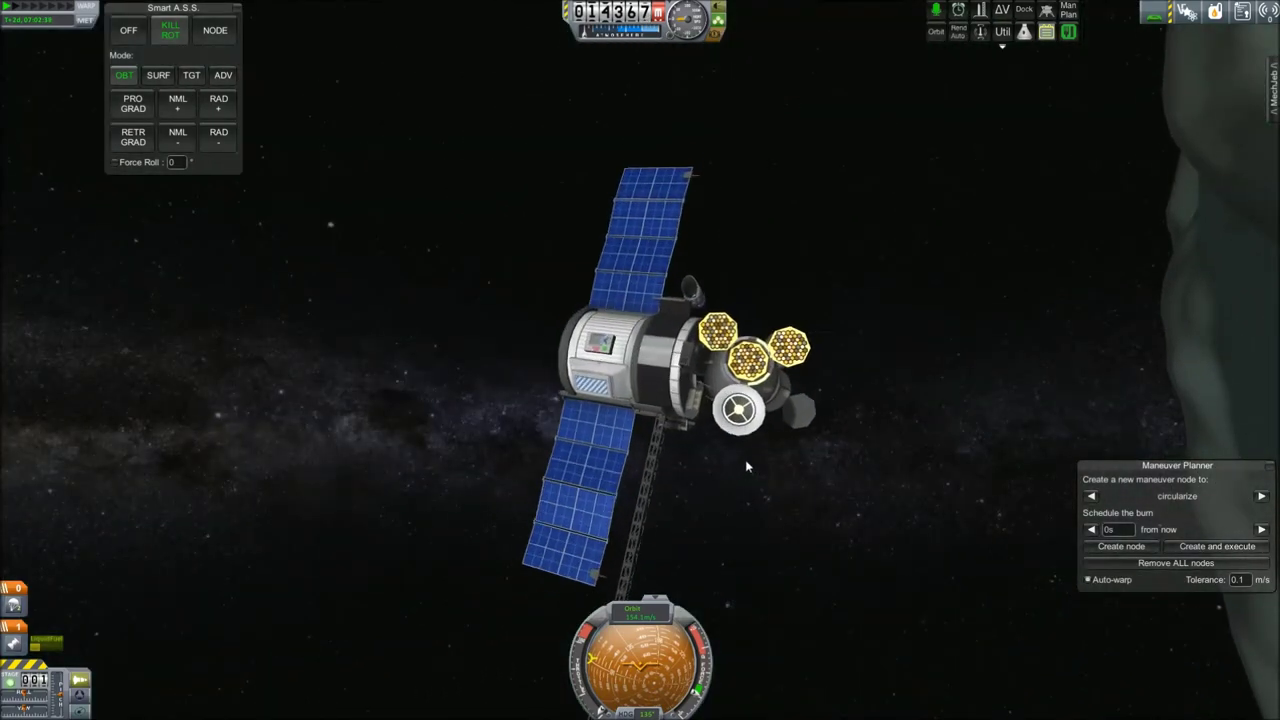
right_click(752, 376)
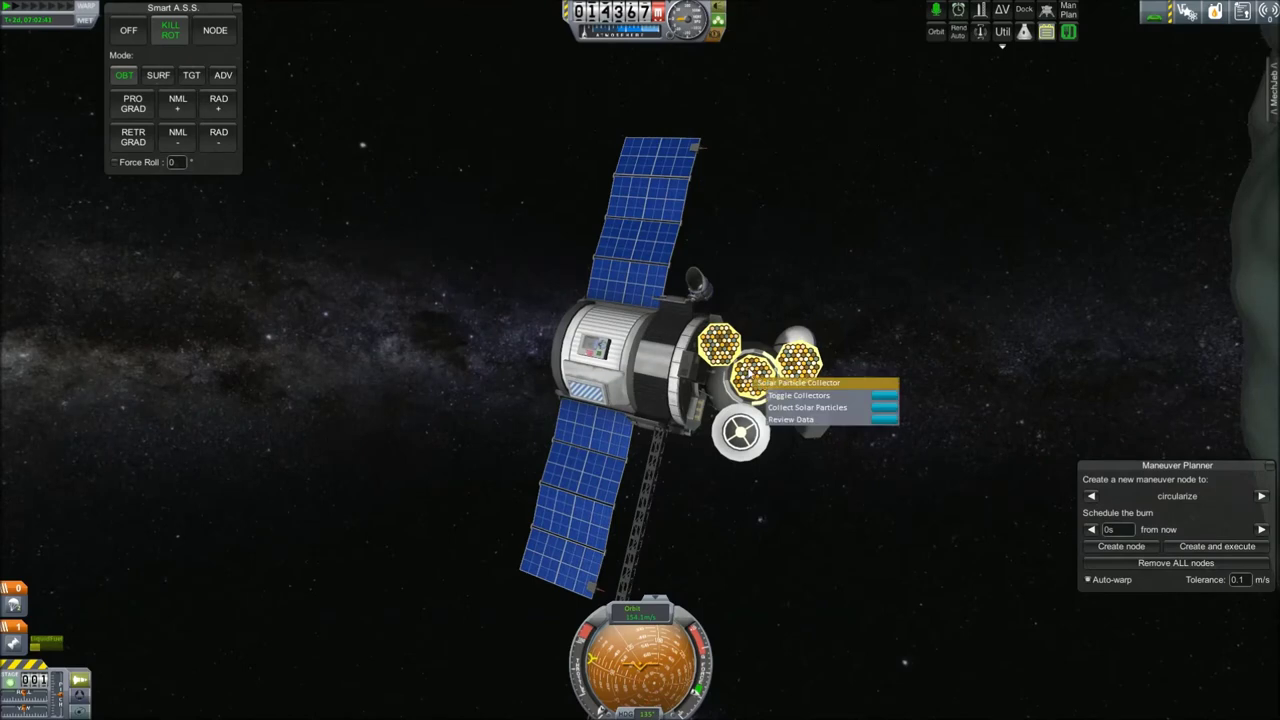
left_click(884, 408)
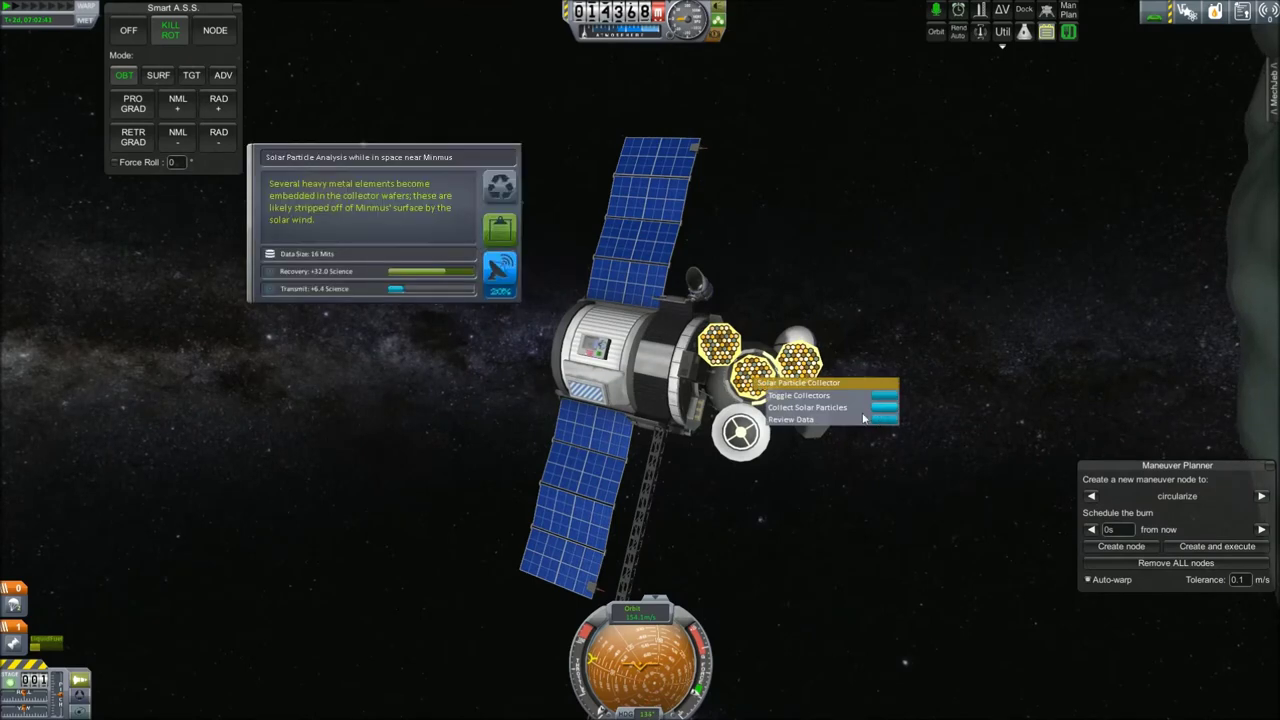
left_click(500, 232)
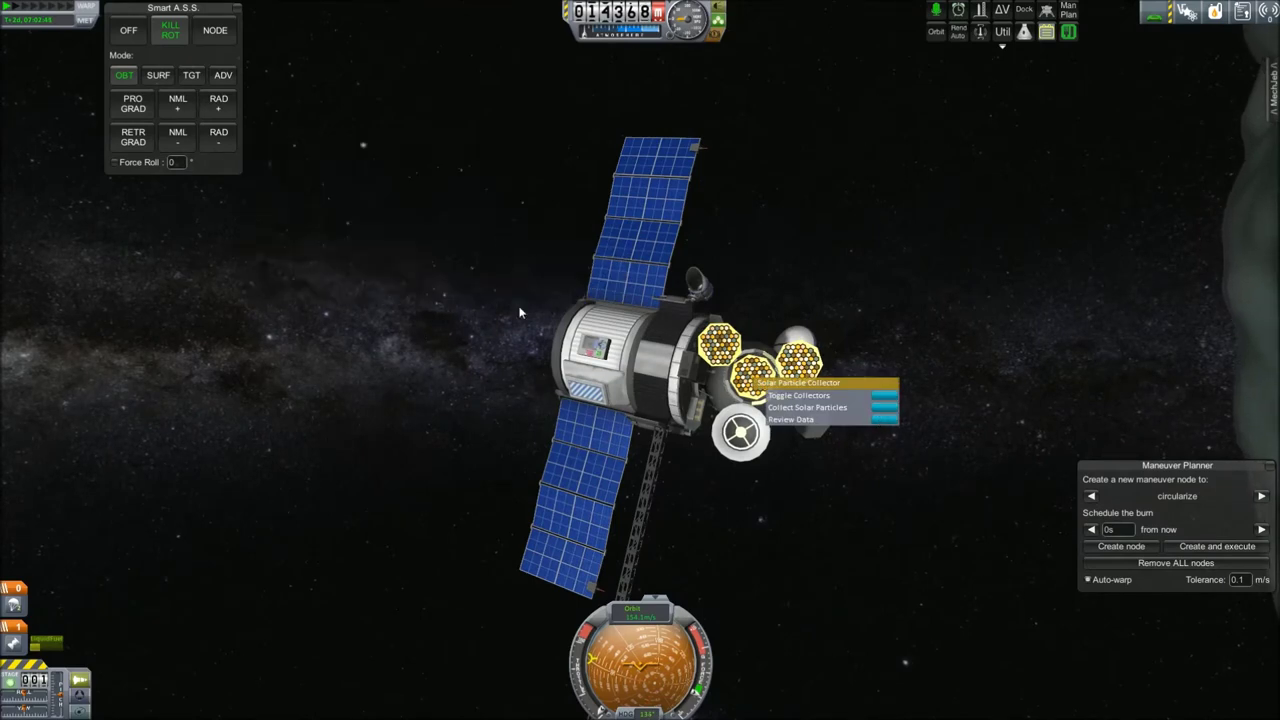
- Log visual observations with the probe's orbital telescope and transmit the resulting data
right_click(685, 338)
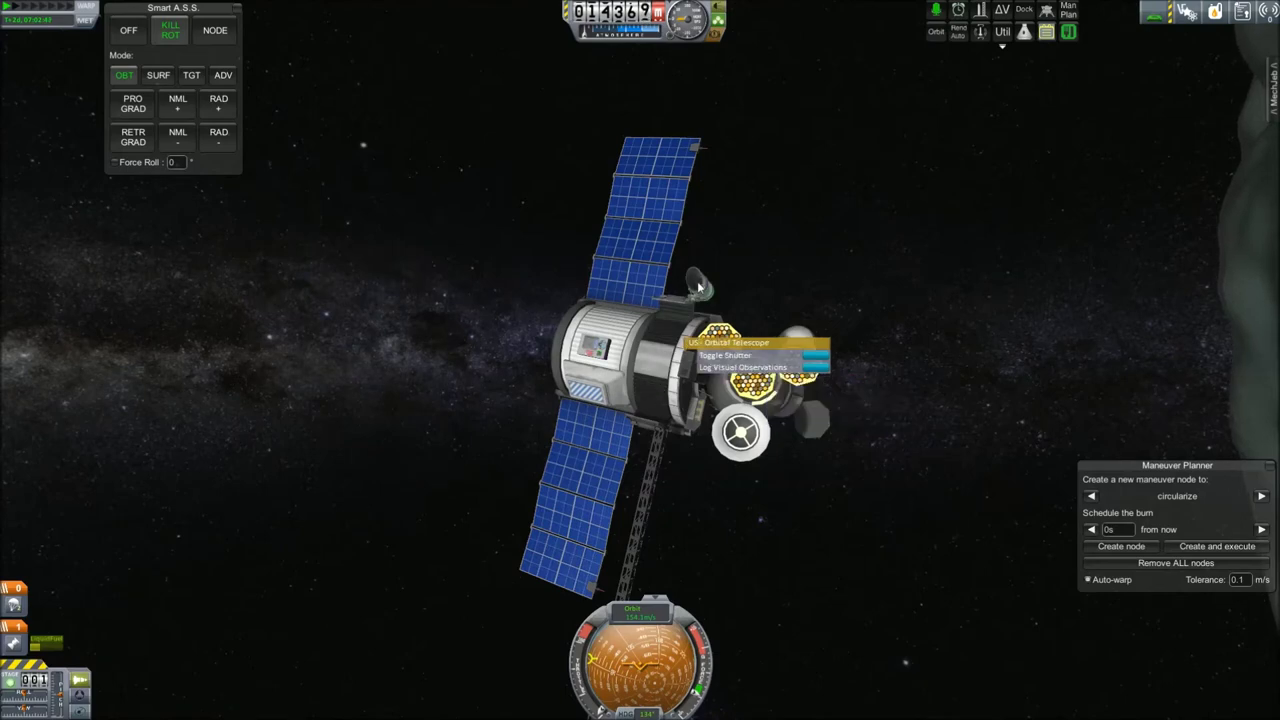
left_click(814, 368)
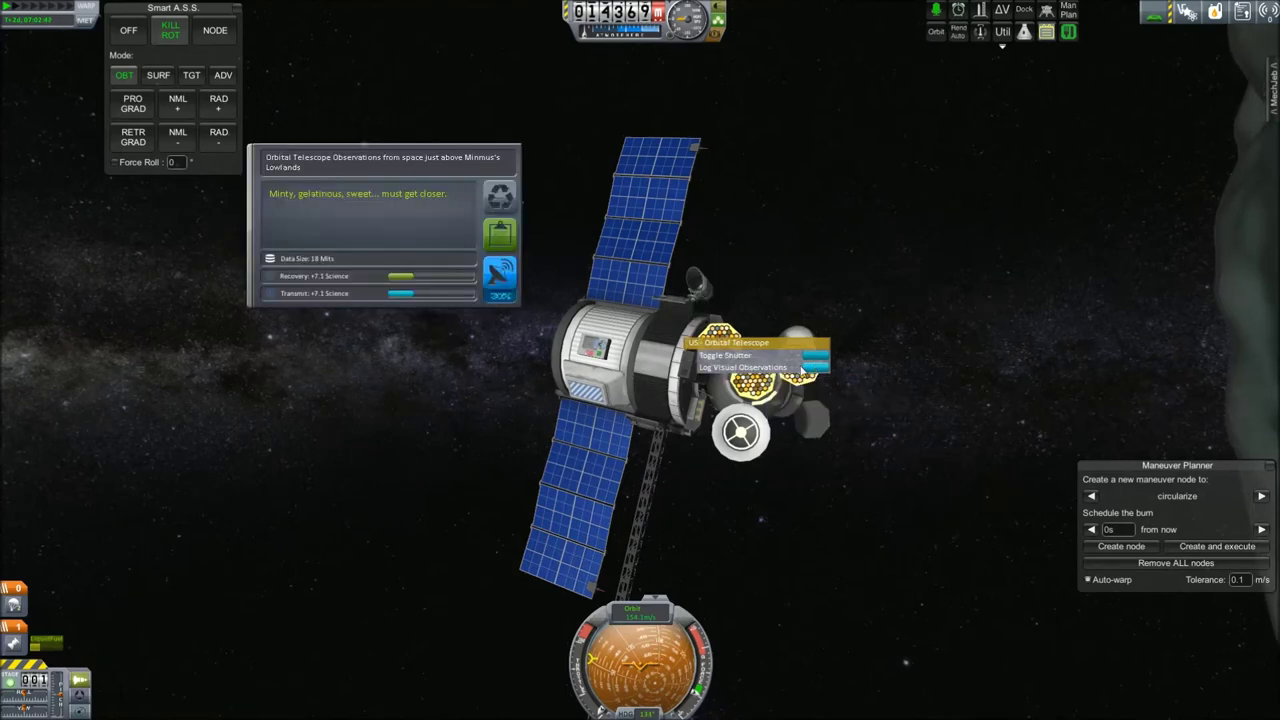
left_click(500, 272)
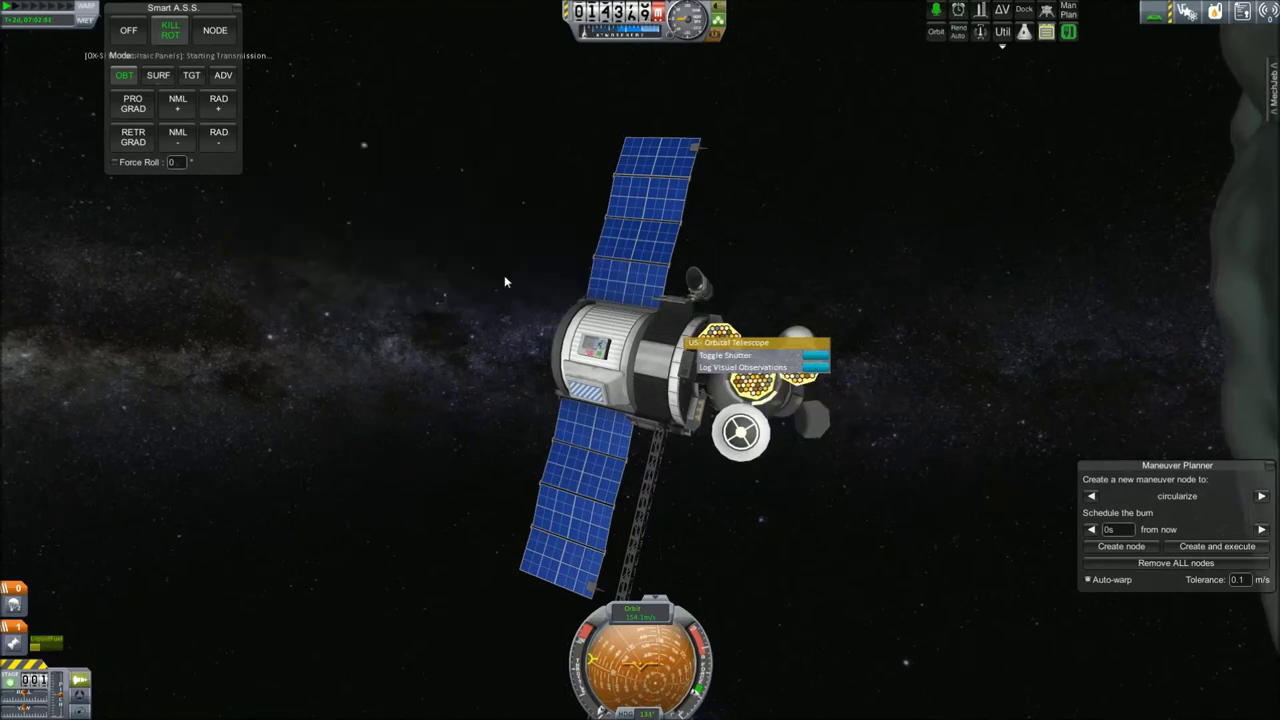